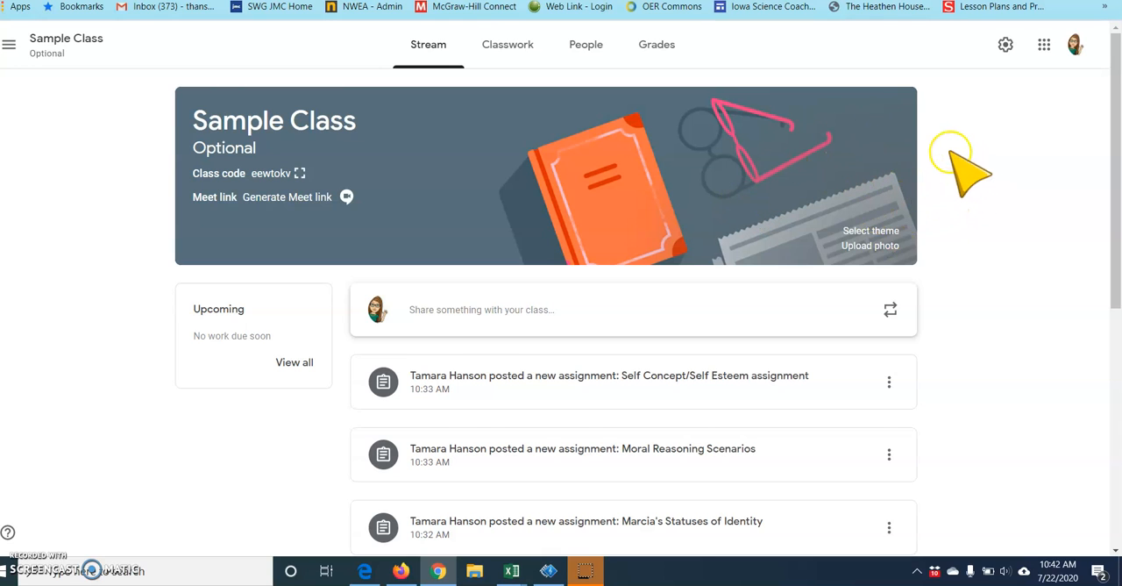
- Open the class settings and set the Stream permission to "Students can only comment"
scroll(965, 175, "down", 2)
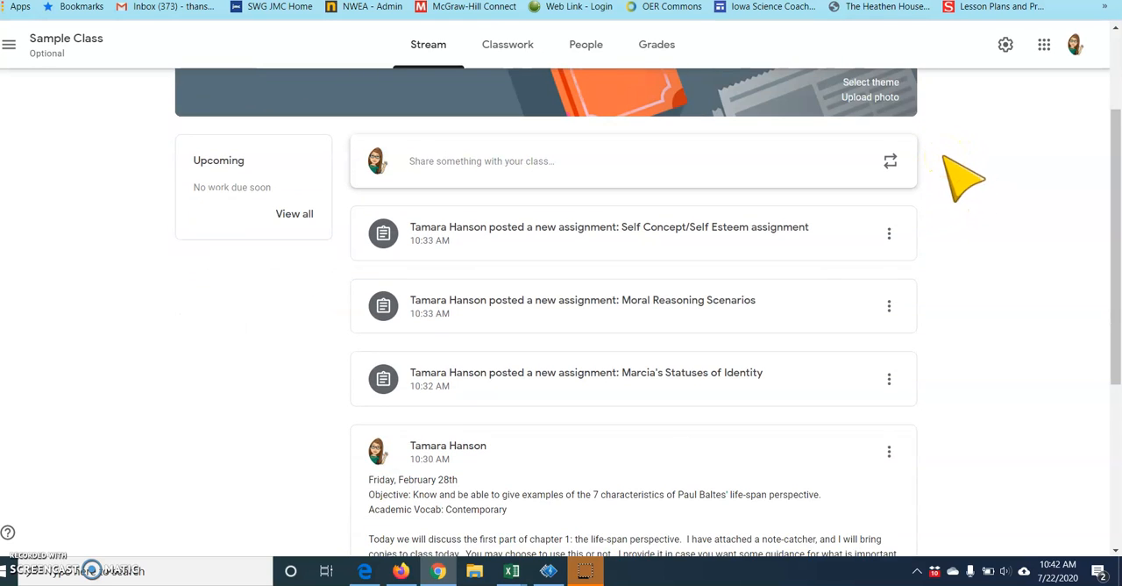
scroll(964, 175, "down", 2)
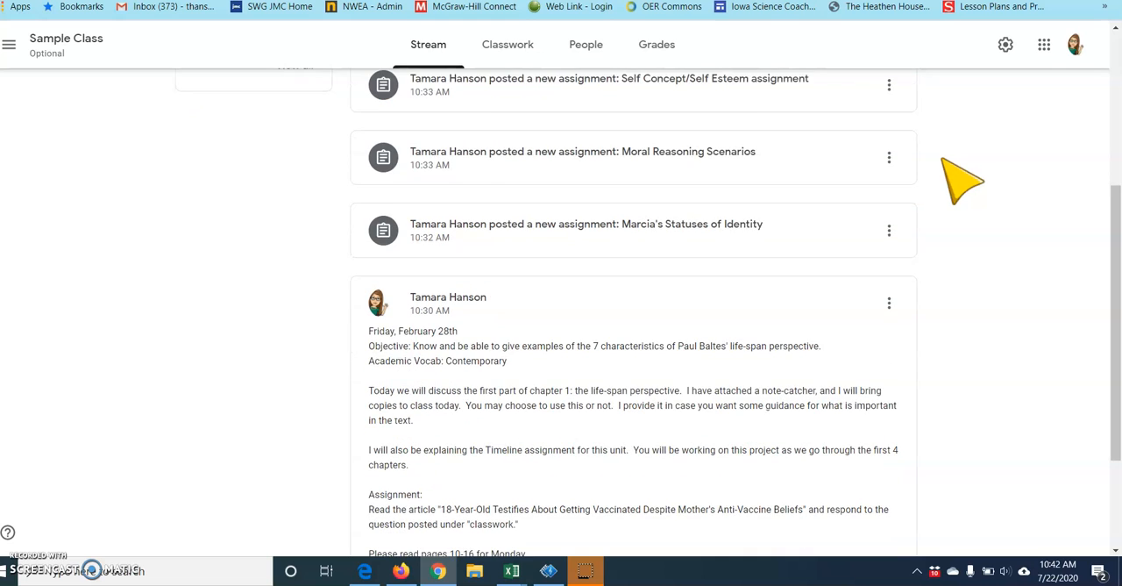
scroll(962, 180, "down", 2)
left_click(909, 170)
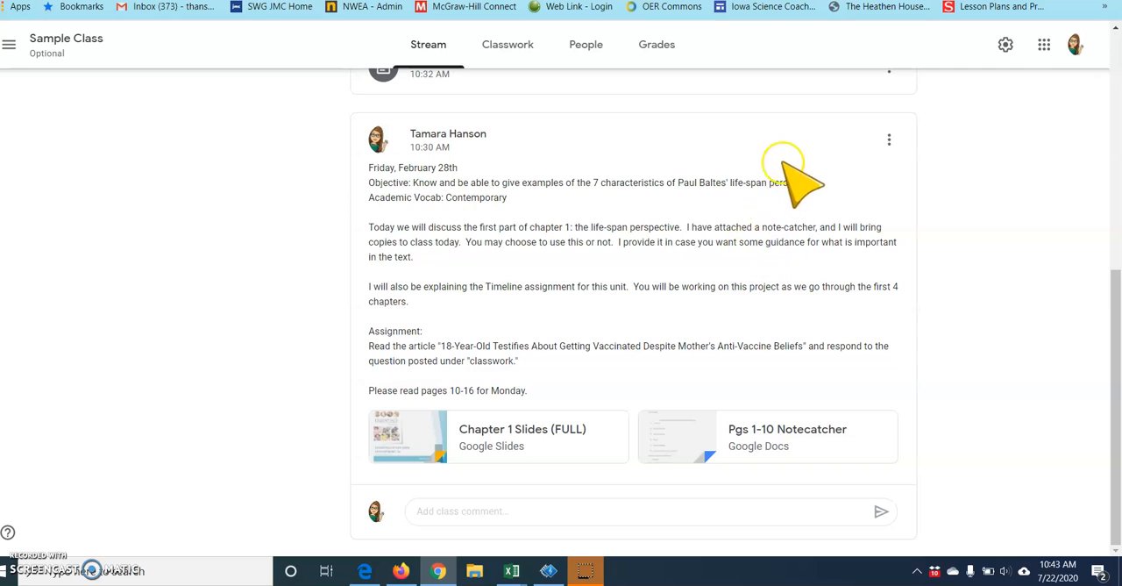
left_click(1006, 48)
left_click(1005, 48)
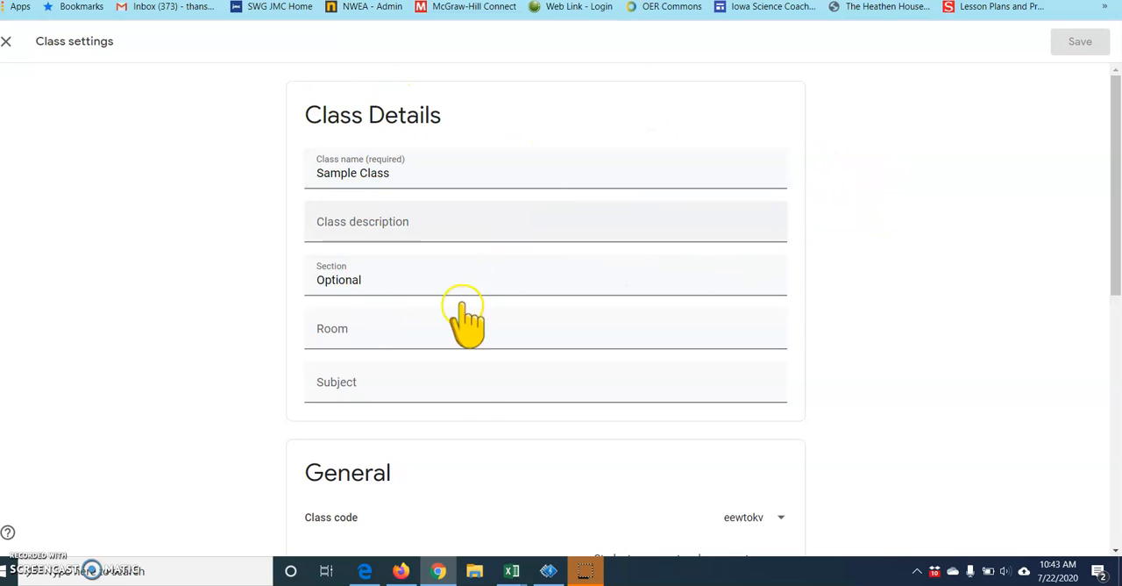
scroll(919, 263, "down", 3)
scroll(921, 259, "down", 2)
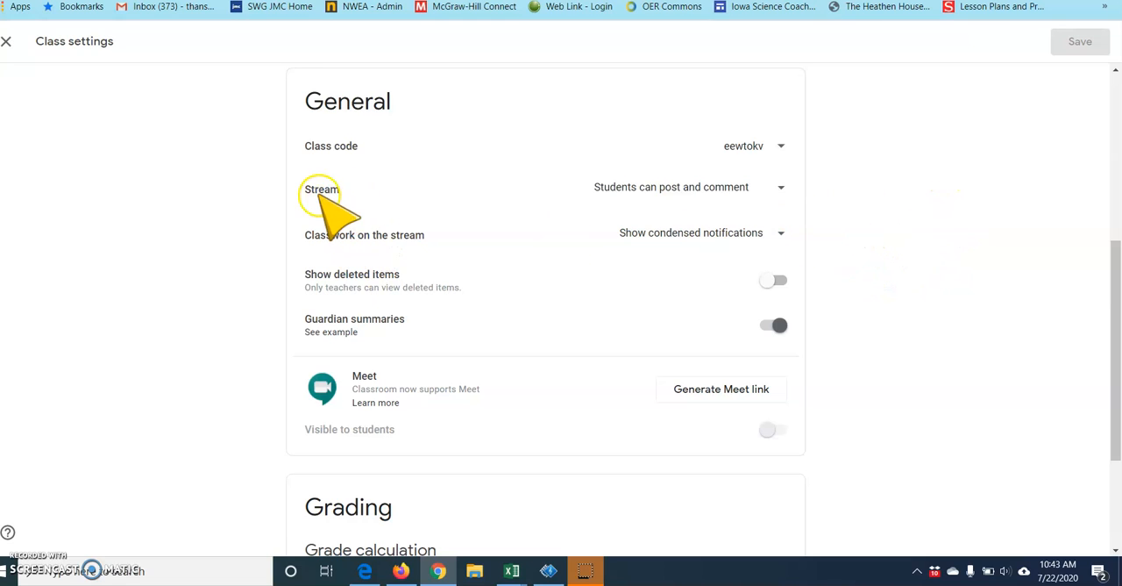
left_click(783, 188)
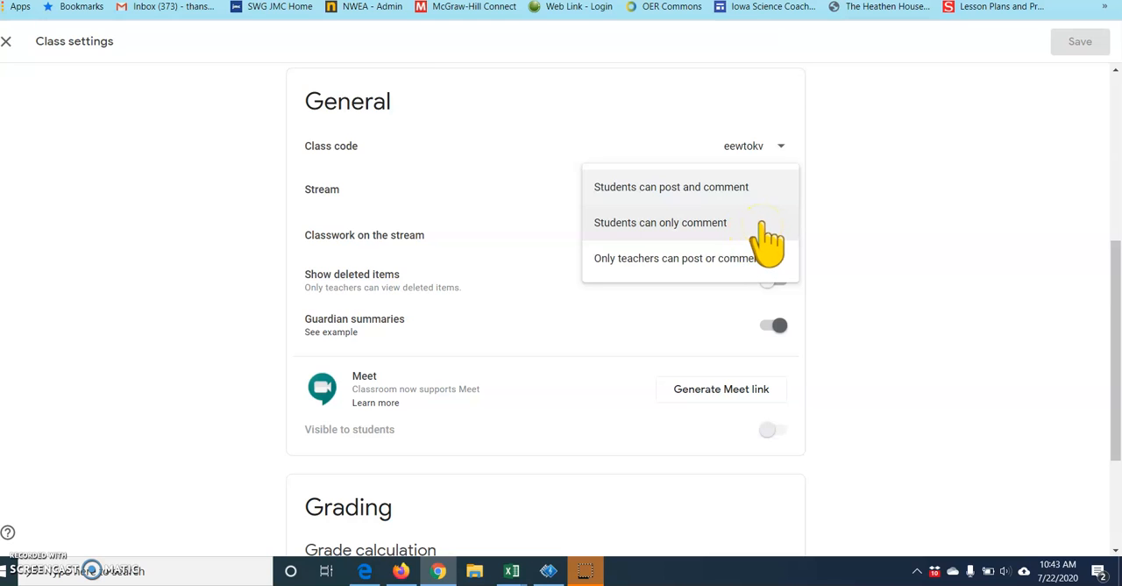
left_click(760, 225)
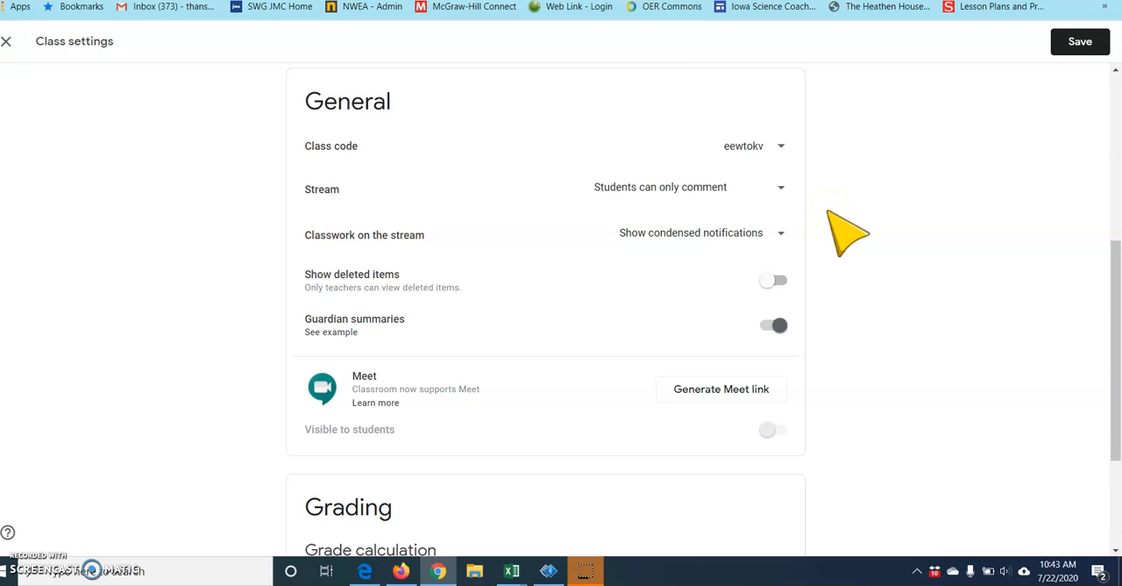
- Check the Stream permission choices, keep "Students can only comment" selected, and save the class settings
left_click(824, 212)
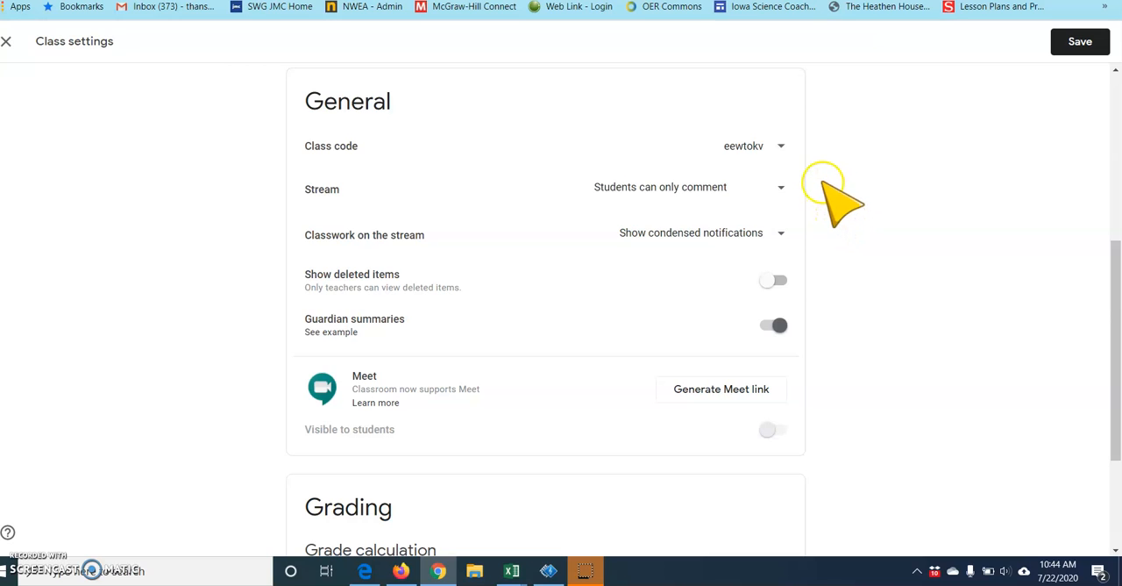
left_click(782, 192)
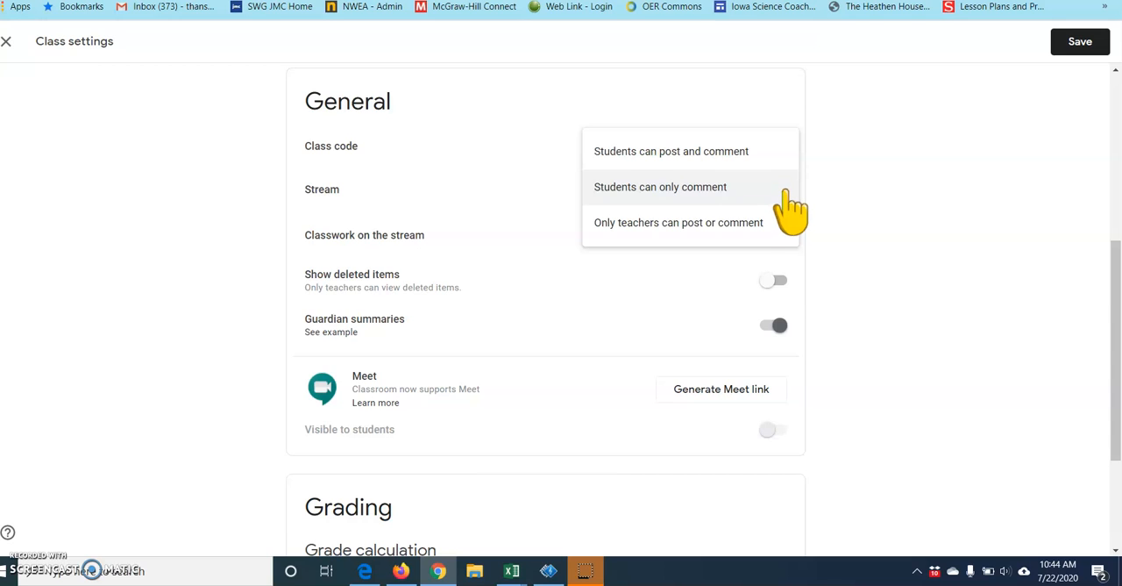
left_click(785, 188)
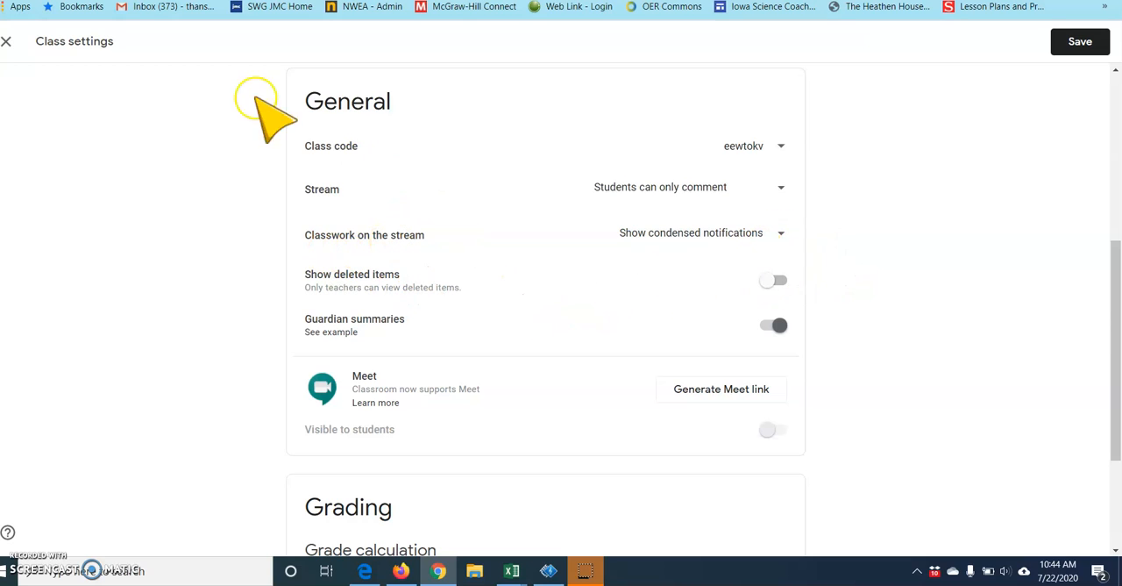
left_click(6, 41)
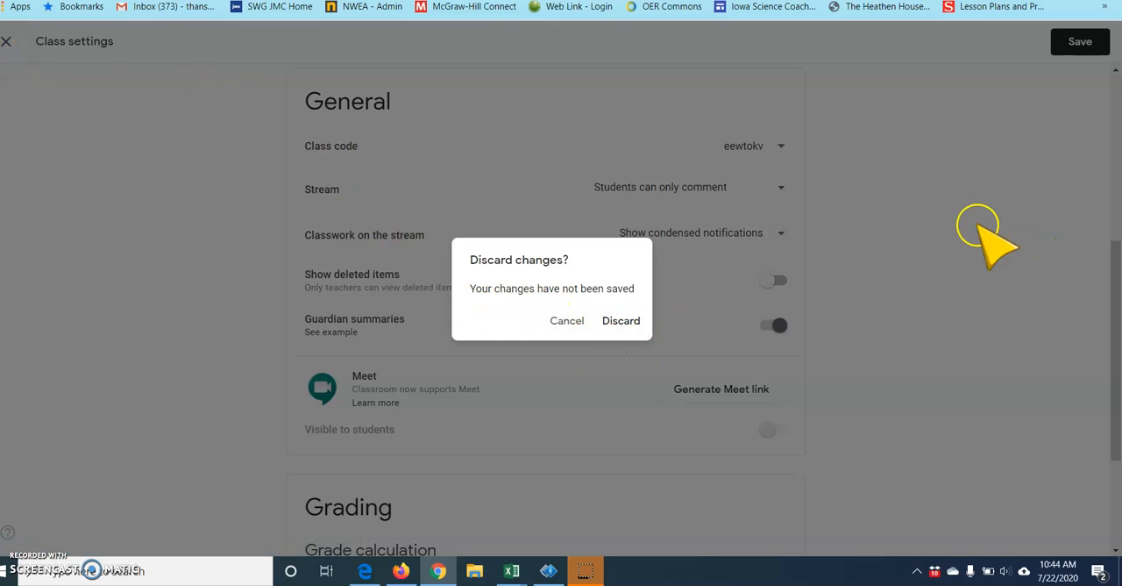
left_click(564, 321)
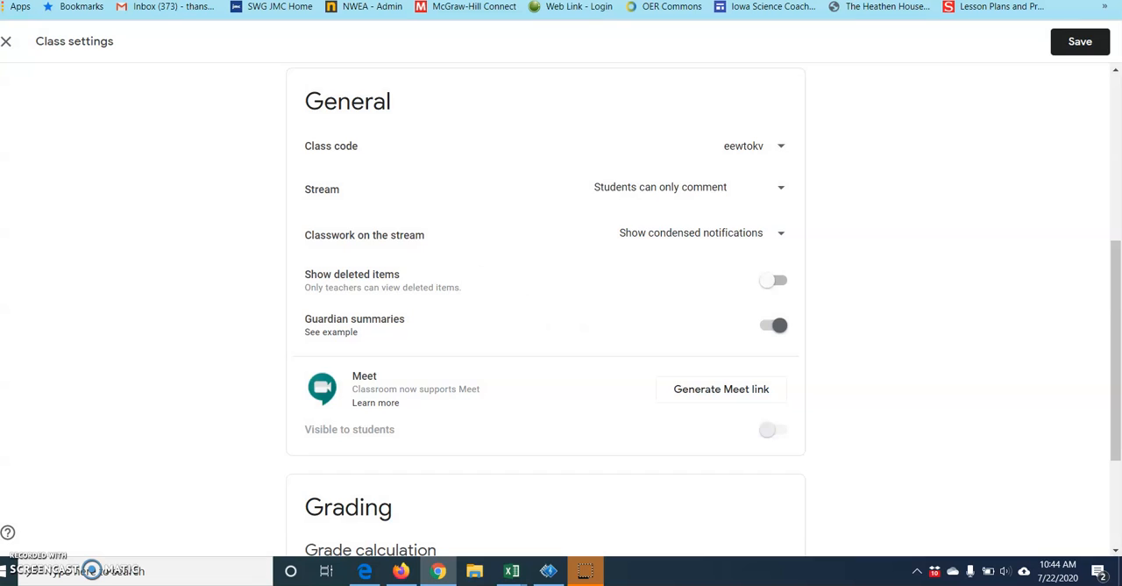
left_click(1082, 42)
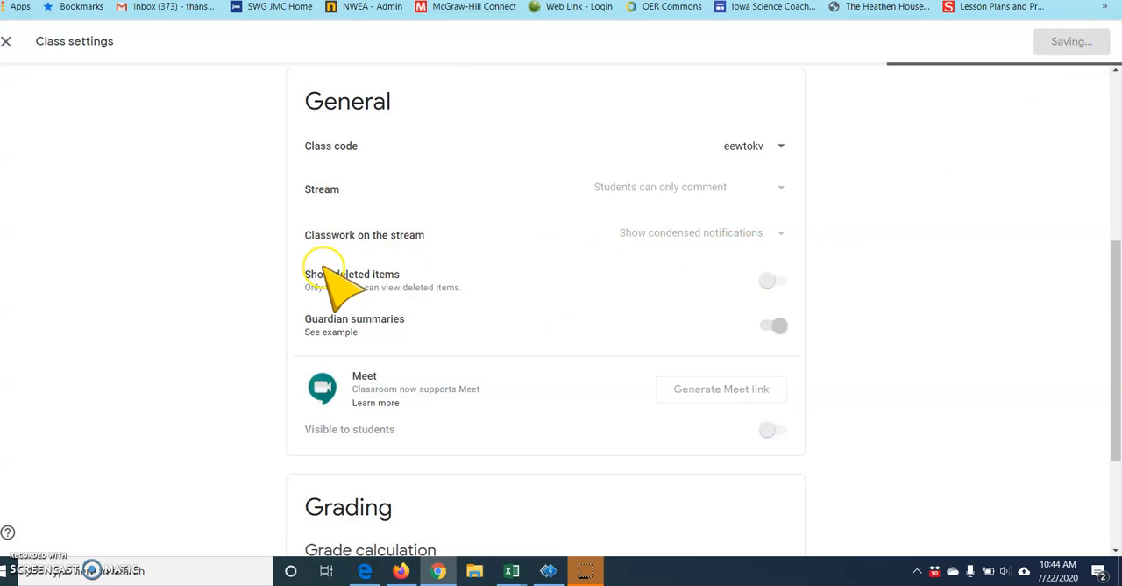
- Reopen the class settings, set "Classwork on the stream" to "Hide notifications", and save
scroll(618, 219, "up", 1)
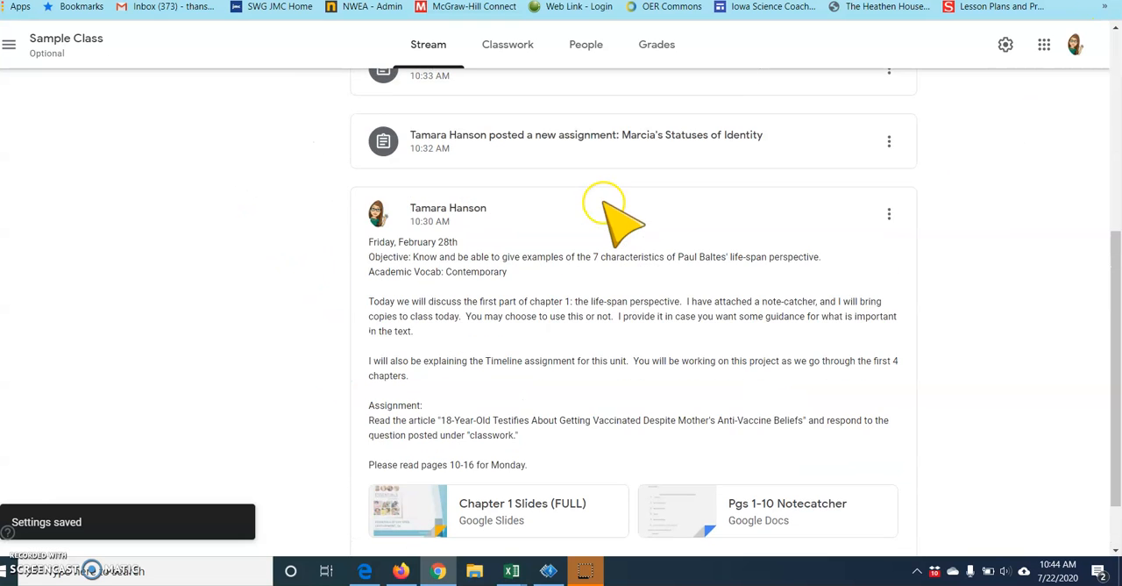
scroll(616, 219, "up", 1)
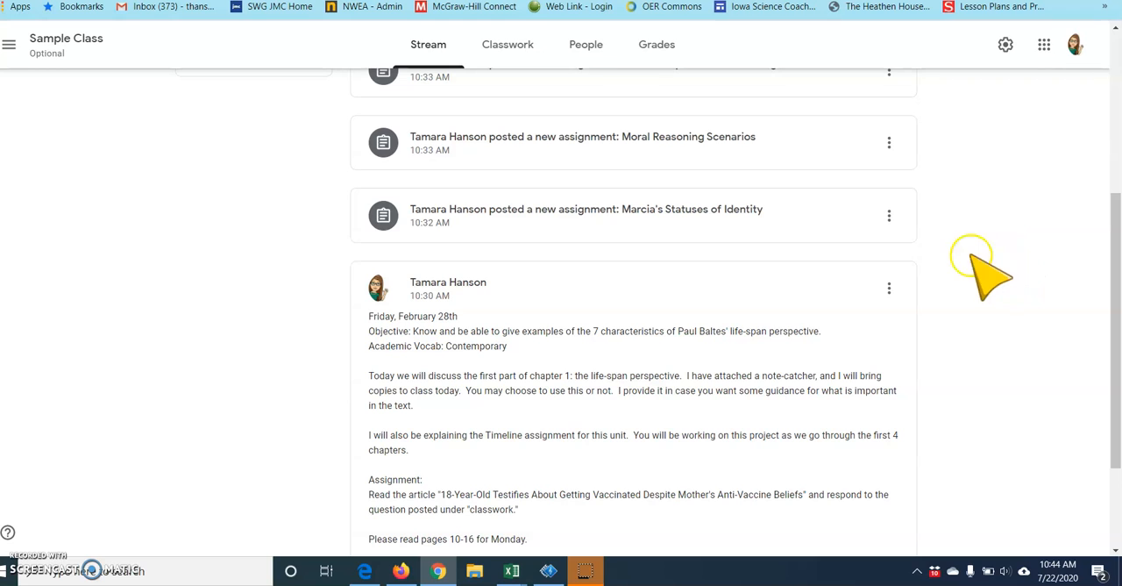
scroll(989, 237, "up", 1)
scroll(989, 238, "up", 1)
scroll(999, 241, "down", 1)
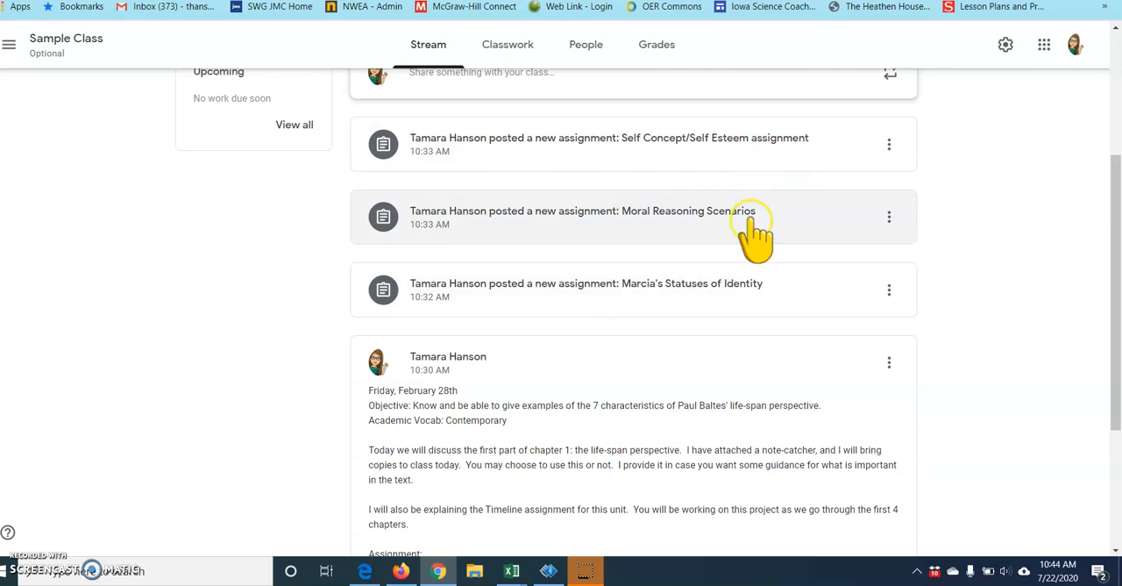
left_click(1007, 47)
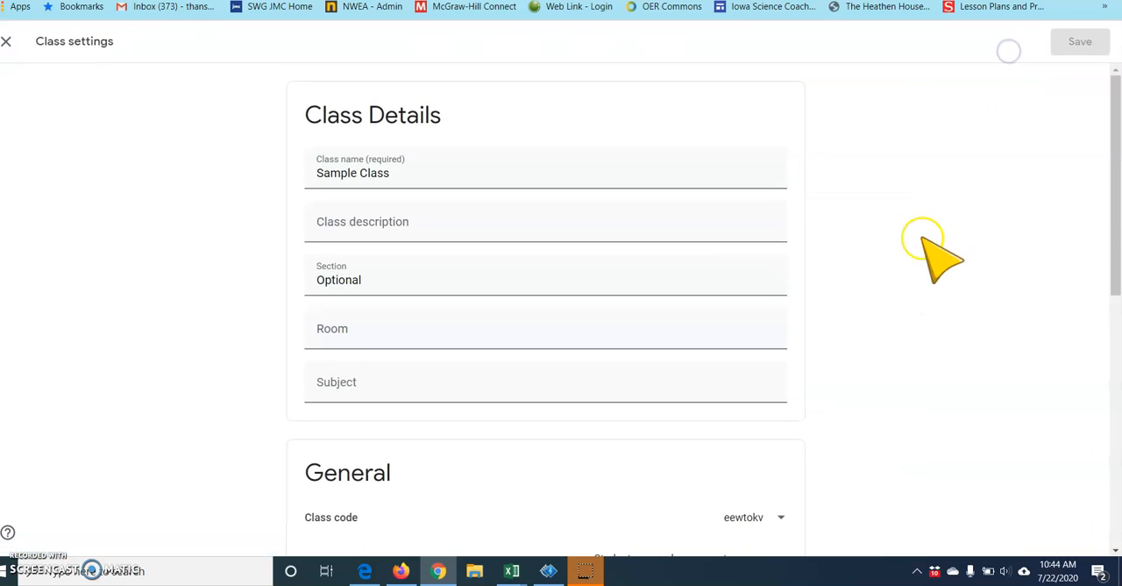
scroll(929, 171, "down", 3)
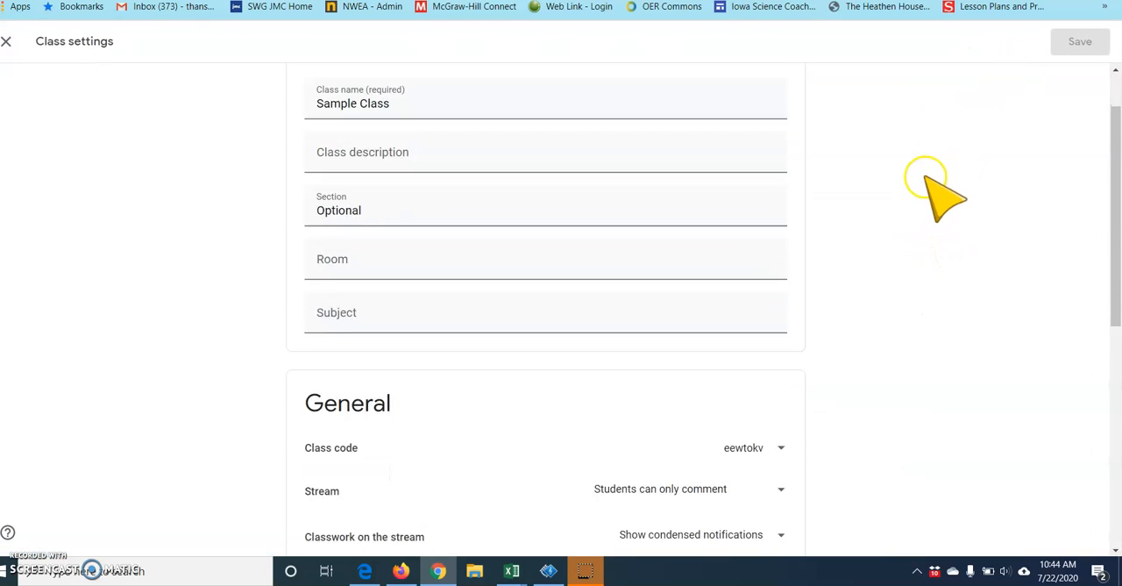
scroll(934, 191, "down", 1)
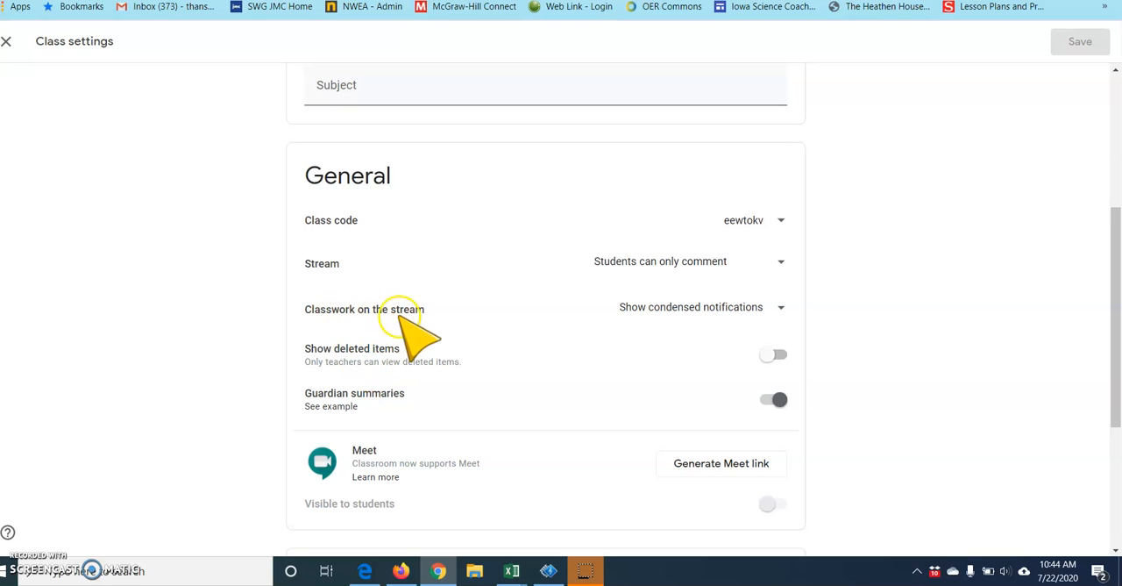
left_click(779, 307)
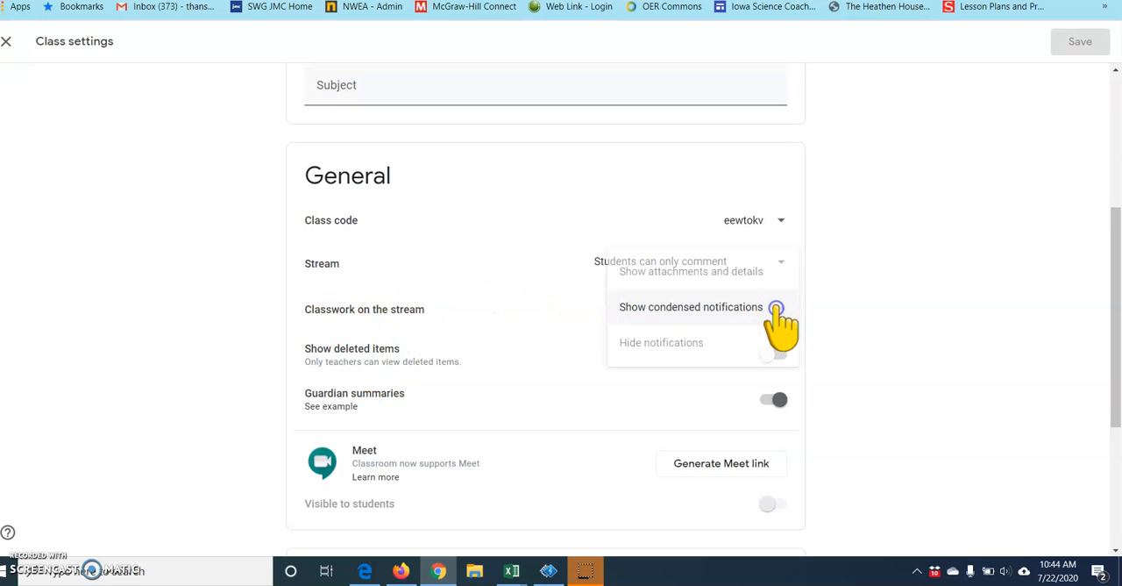
left_click(689, 345)
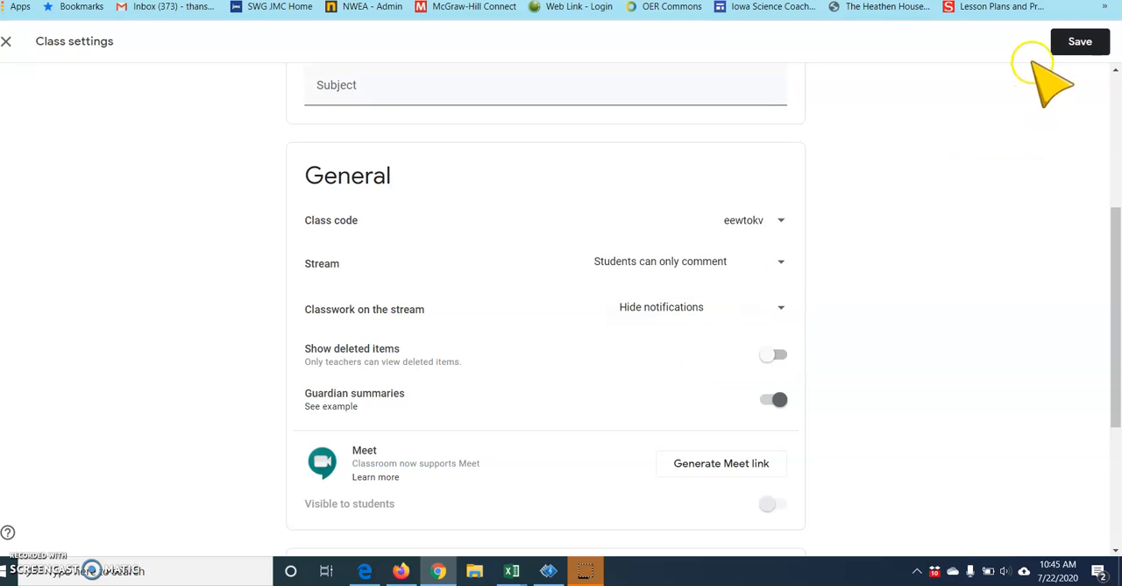
left_click(1078, 44)
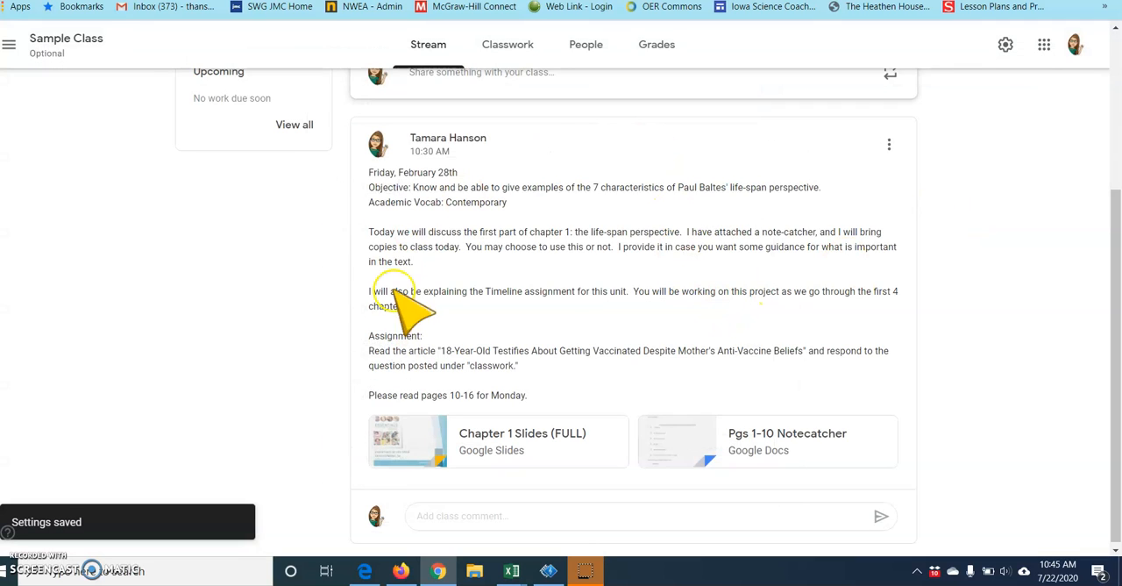
- Review the class stream from the banner down to the attachments and comment field of the February 28th post
scroll(963, 277, "up", 2)
scroll(964, 277, "down", 2)
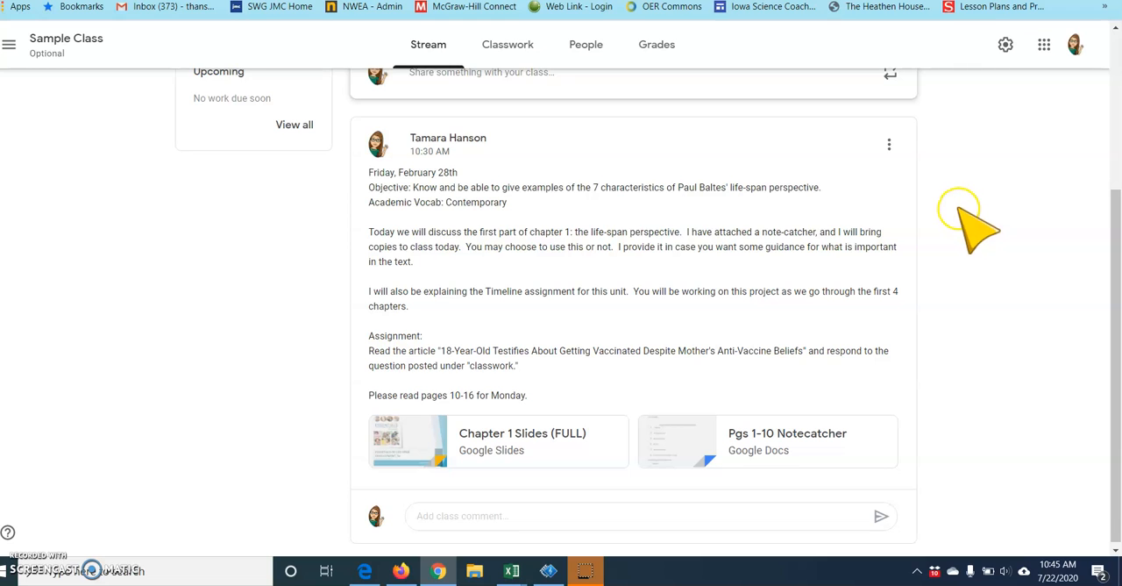
scroll(959, 209, "down", 1)
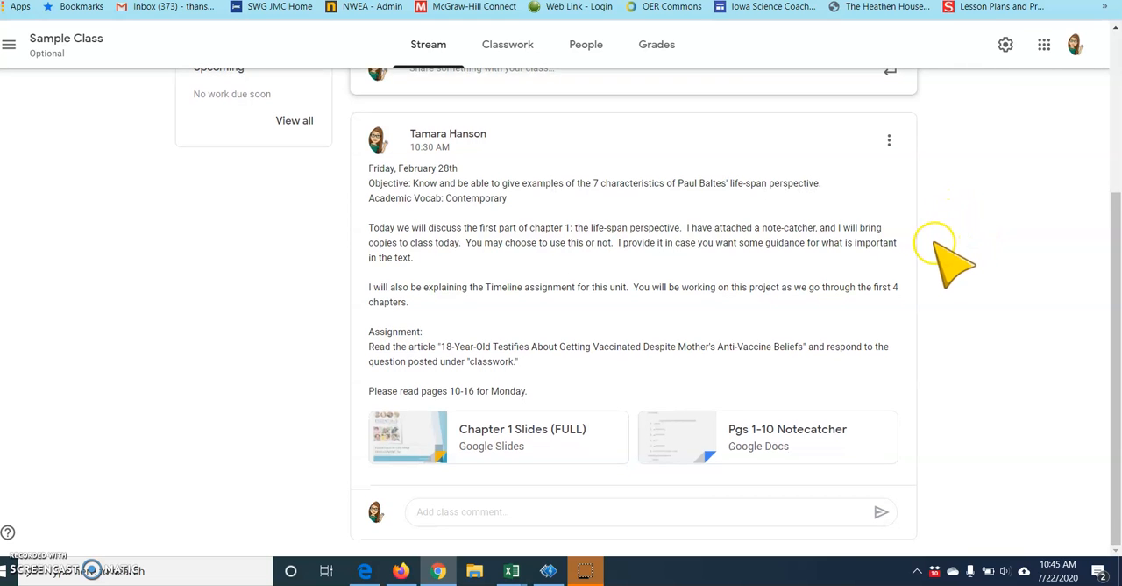
scroll(943, 265, "up", 3)
scroll(938, 267, "down", 3)
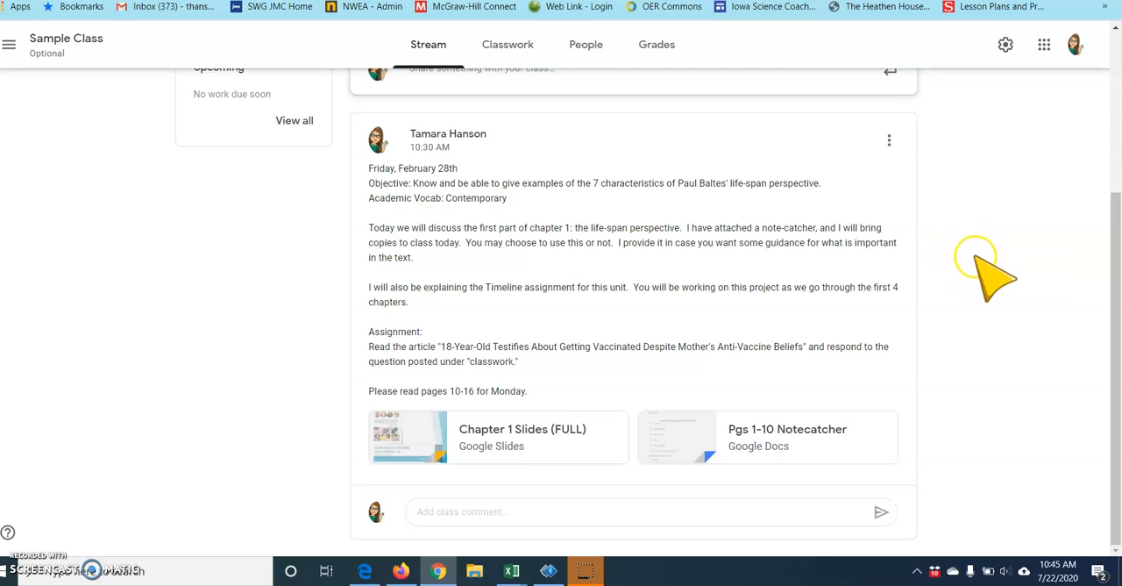
scroll(985, 270, "up", 2)
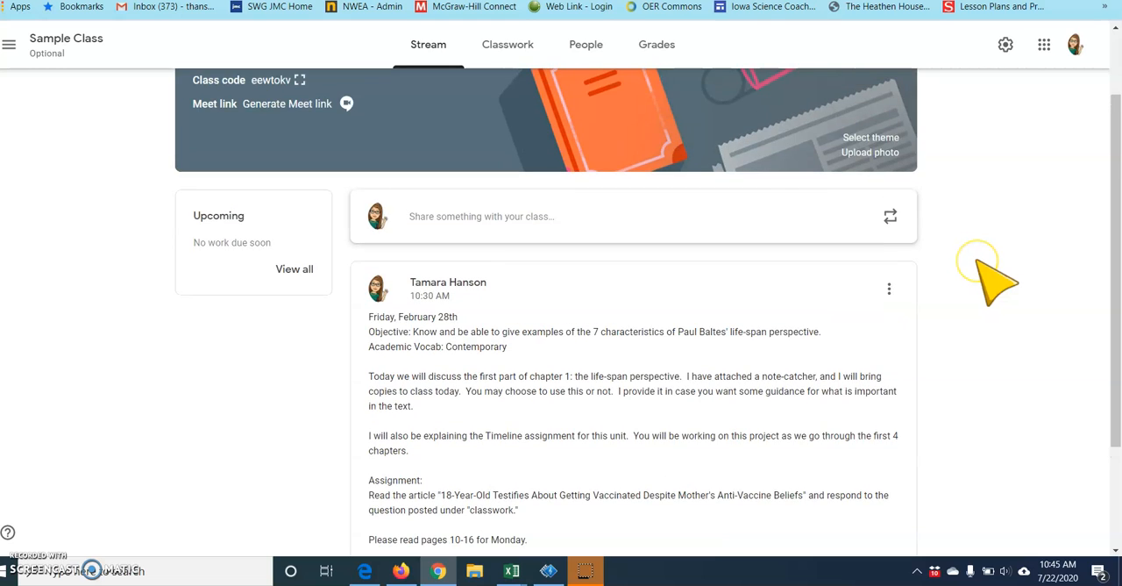
scroll(989, 274, "up", 1)
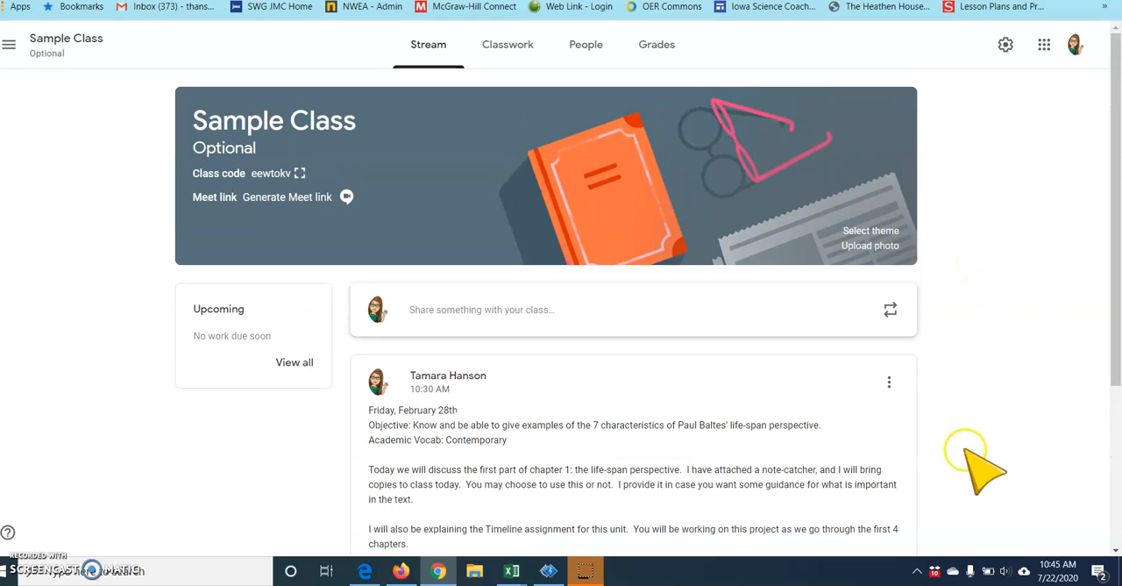
scroll(909, 382, "down", 1)
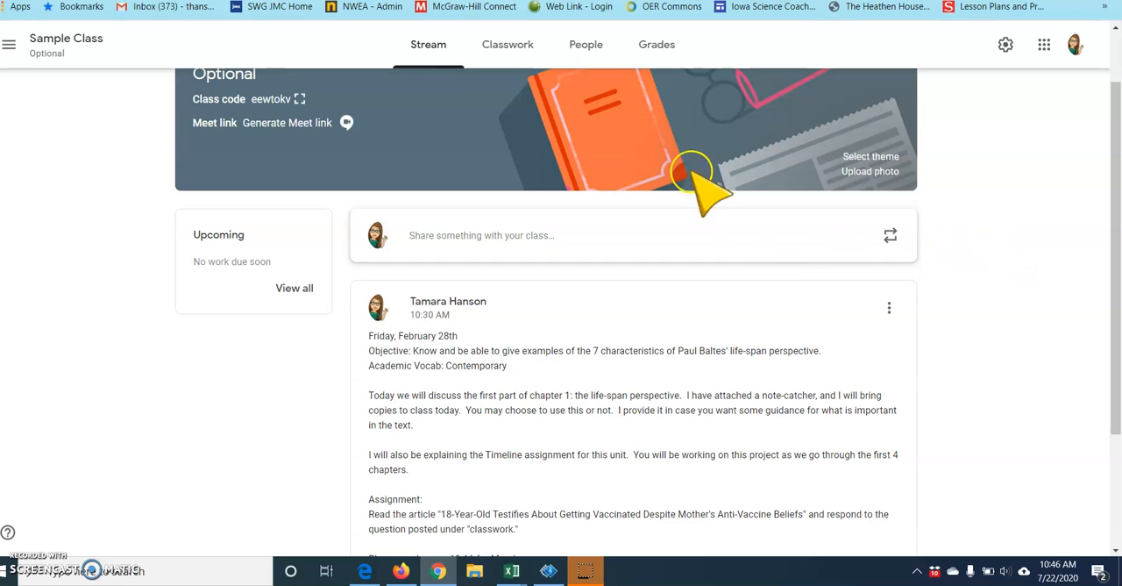
- On the Classwork page, start reusing a post and choose the class "Developmental Psychology Tri 3 2019-2020" as the source
left_click(509, 54)
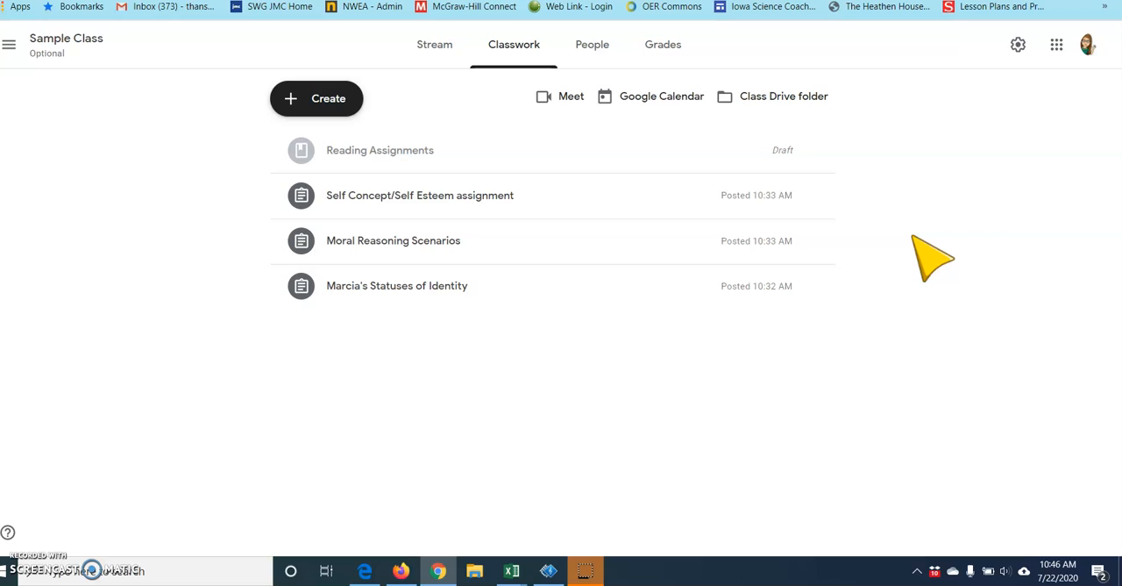
left_click(918, 233)
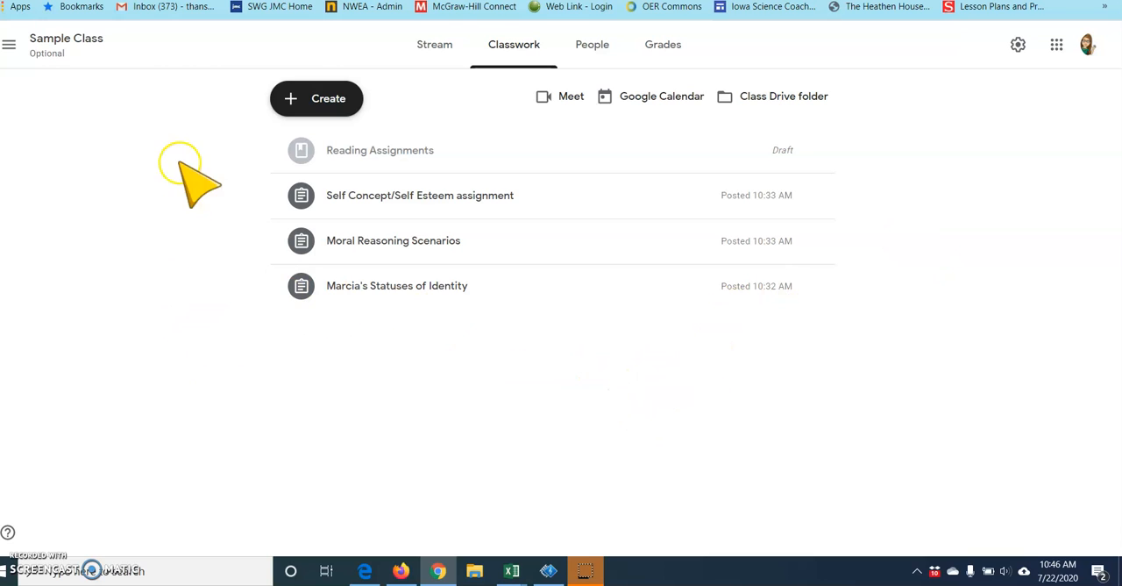
left_click(329, 100)
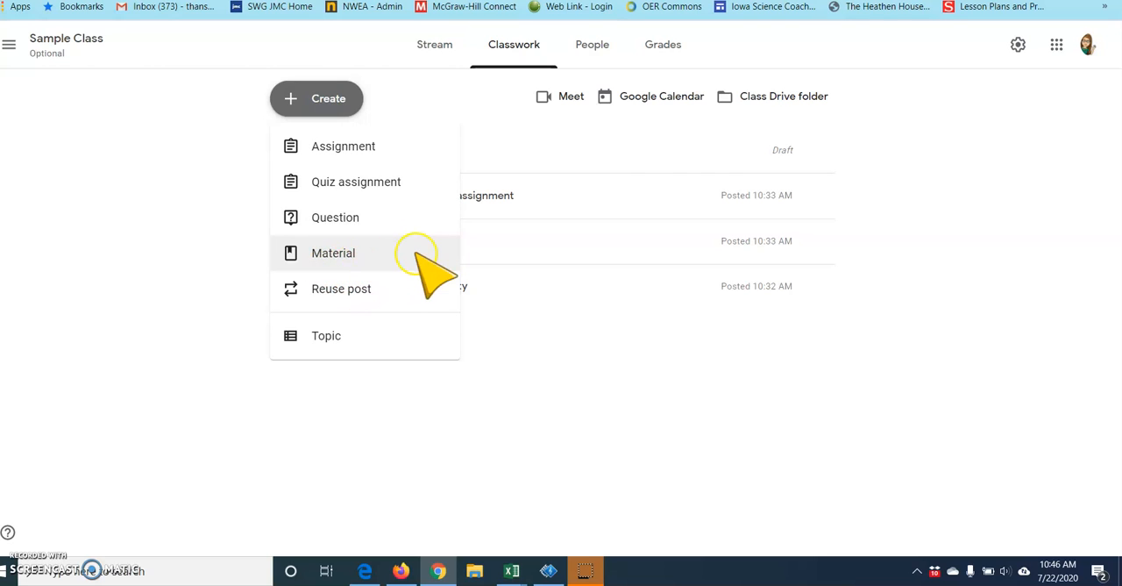
left_click(376, 287)
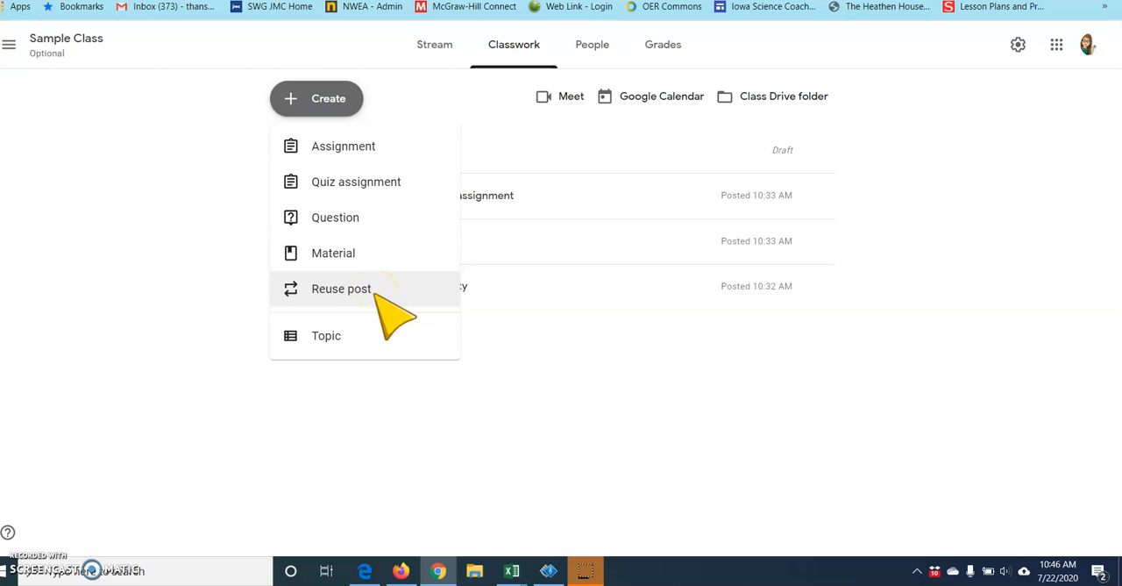
left_click(355, 296)
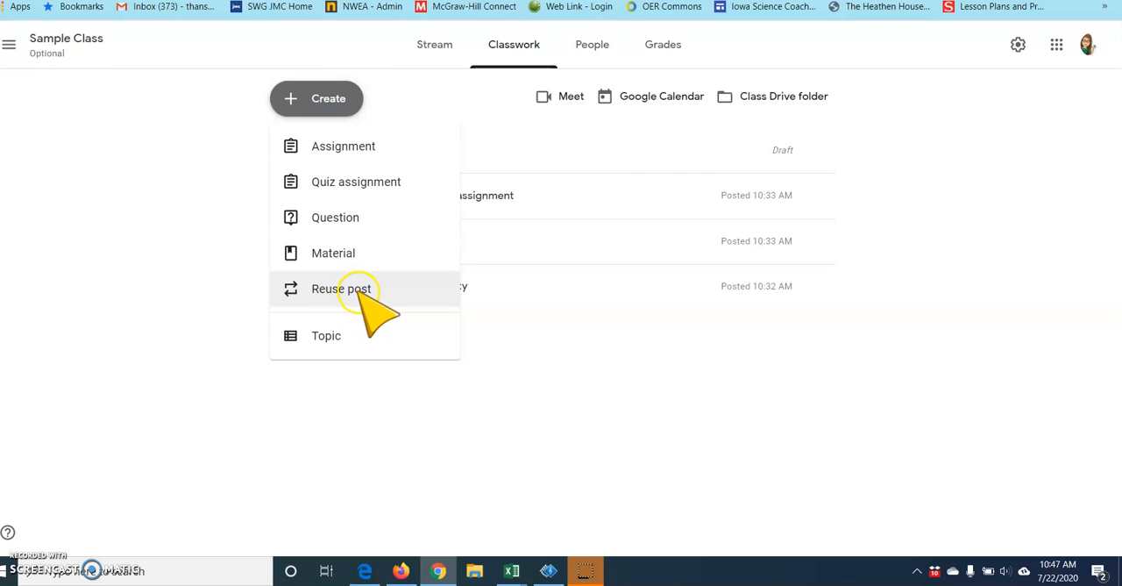
left_click(360, 288)
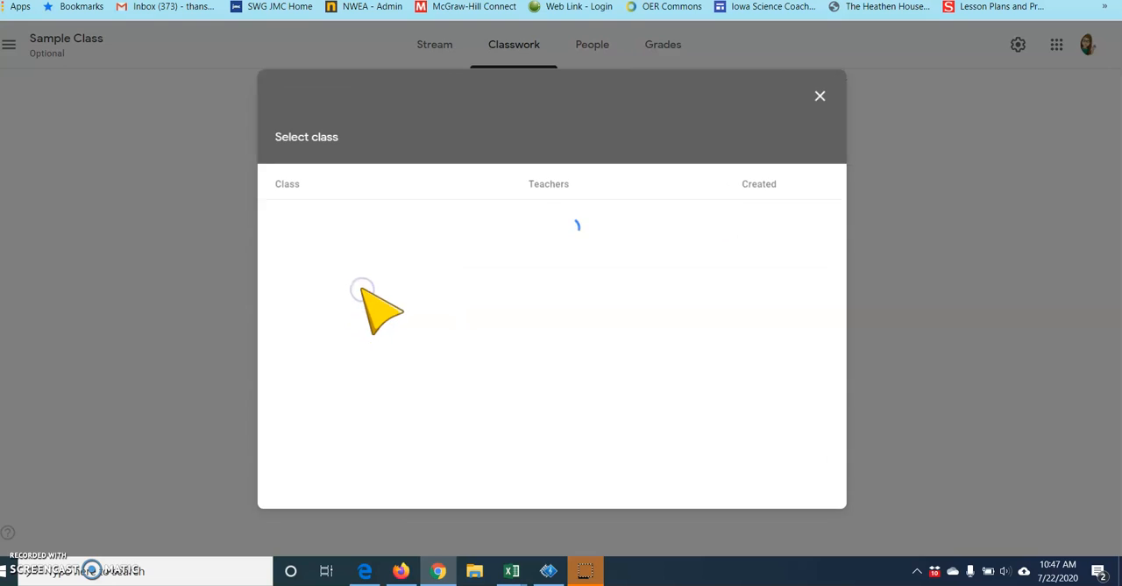
left_click(329, 180)
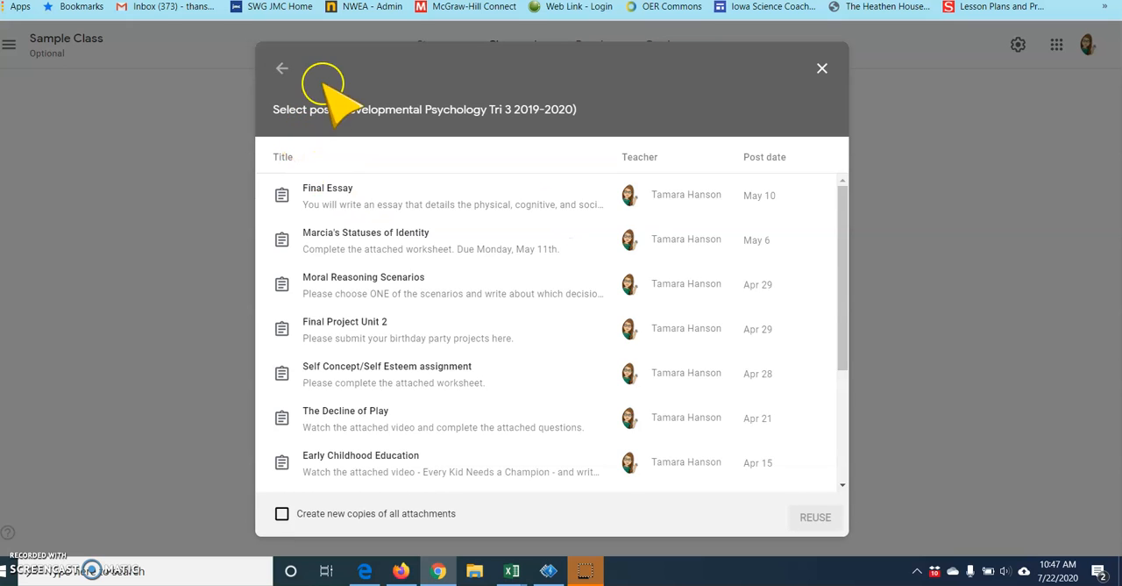
left_click(280, 63)
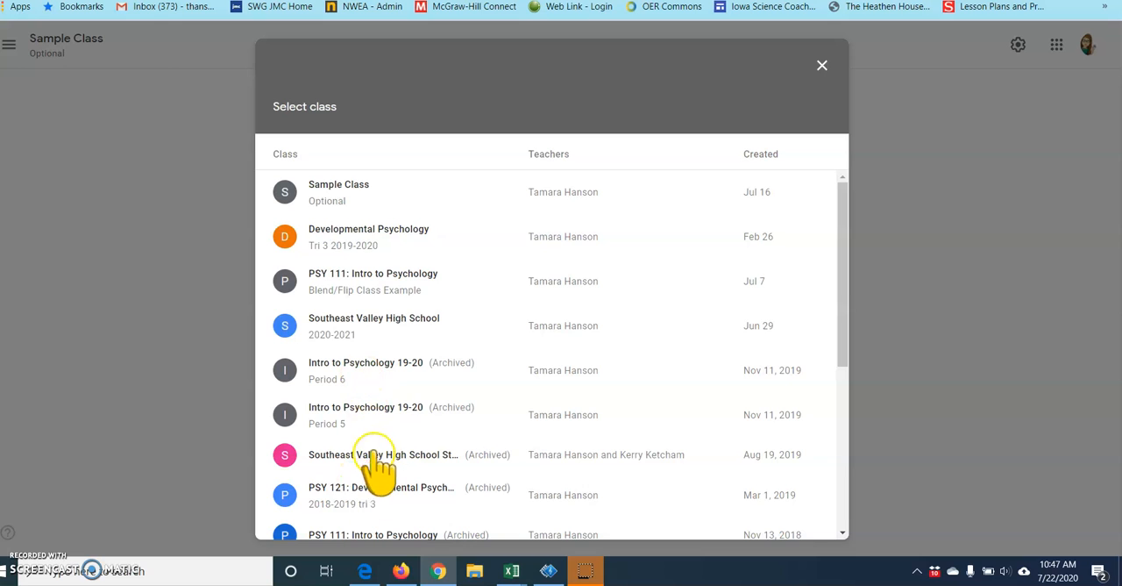
left_click(373, 230)
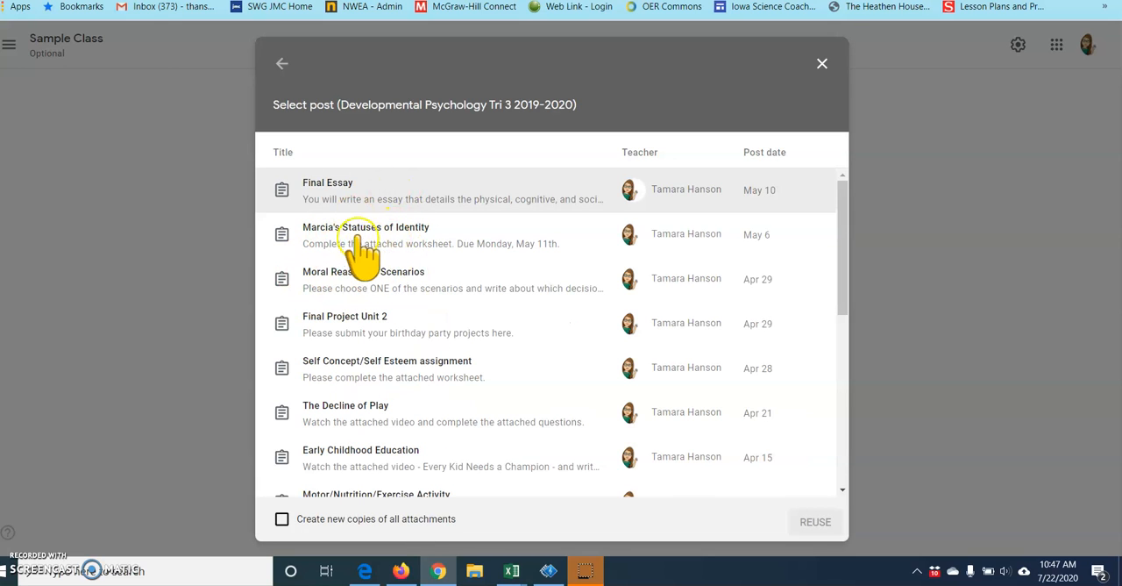
left_click(822, 64)
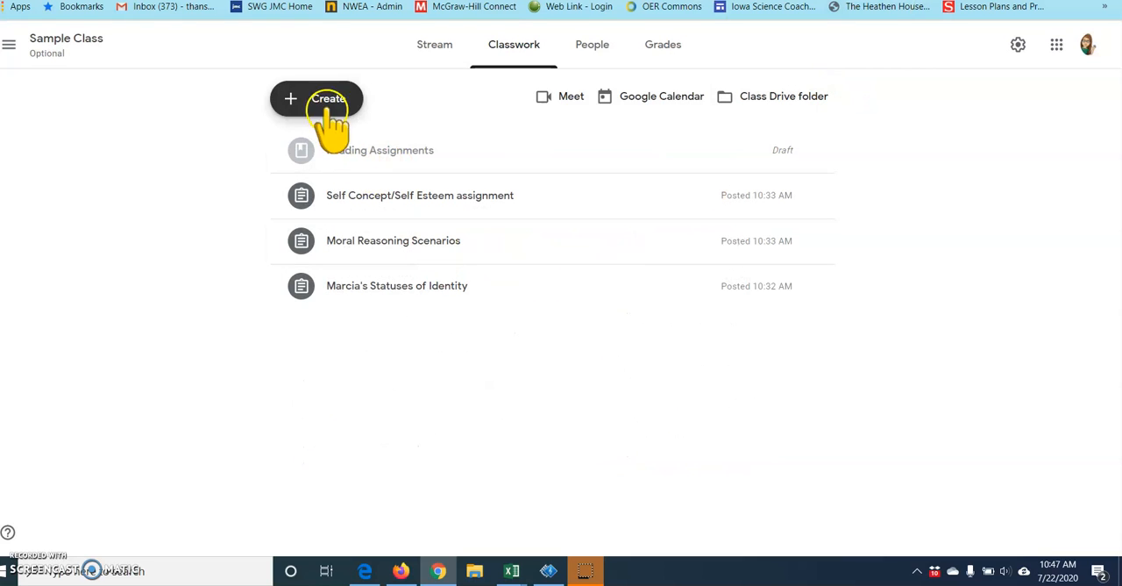
- Create a classwork topic named "Week of July 19- July 23"
left_click(329, 100)
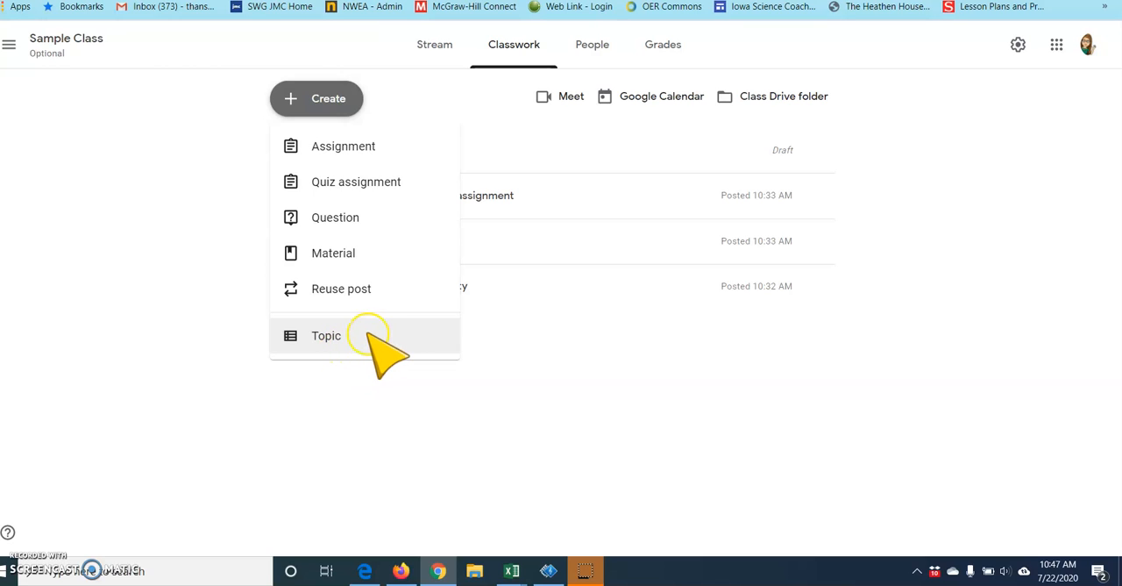
left_click(370, 335)
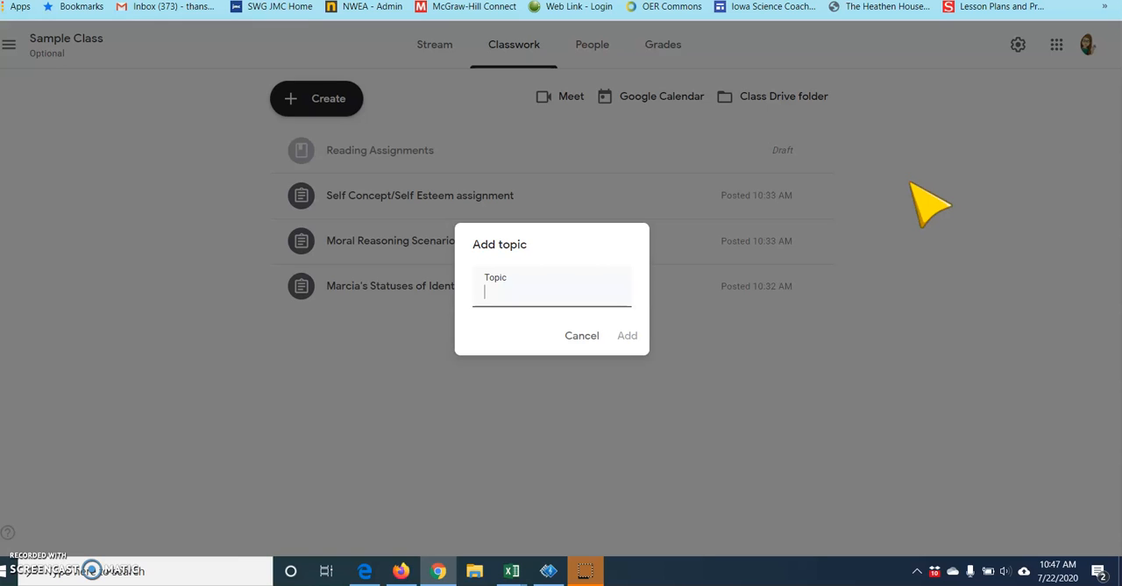
type("Week of")
type("July 1")
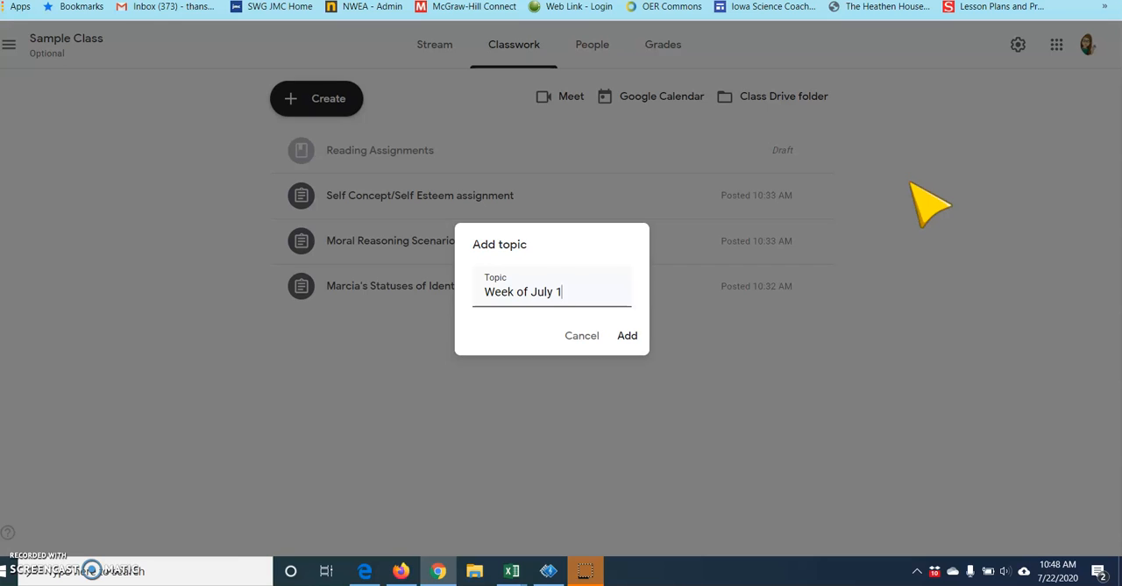
type("9- July 23")
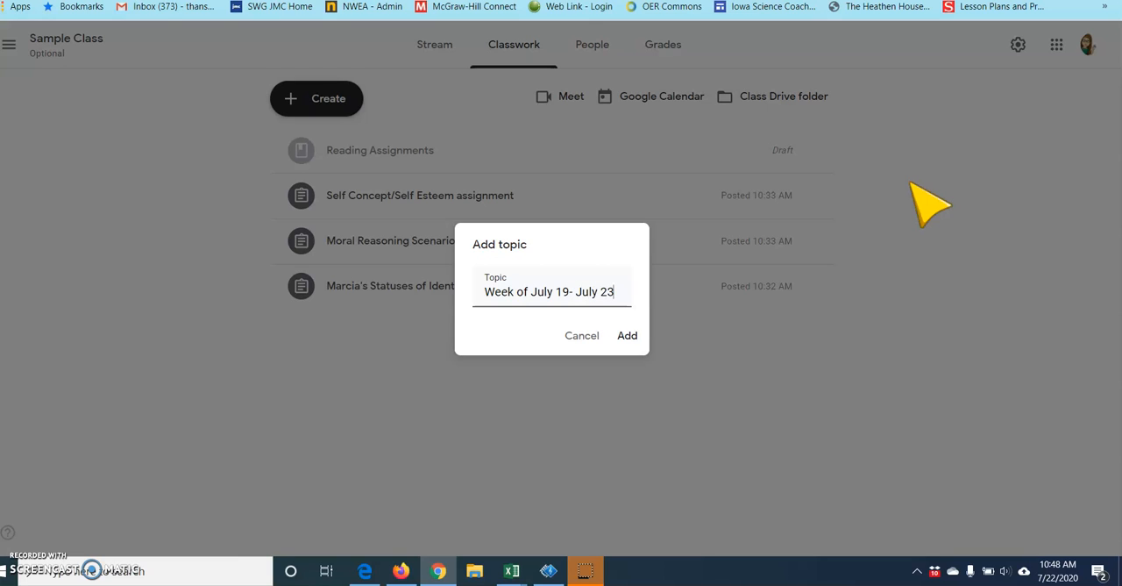
left_click(644, 334)
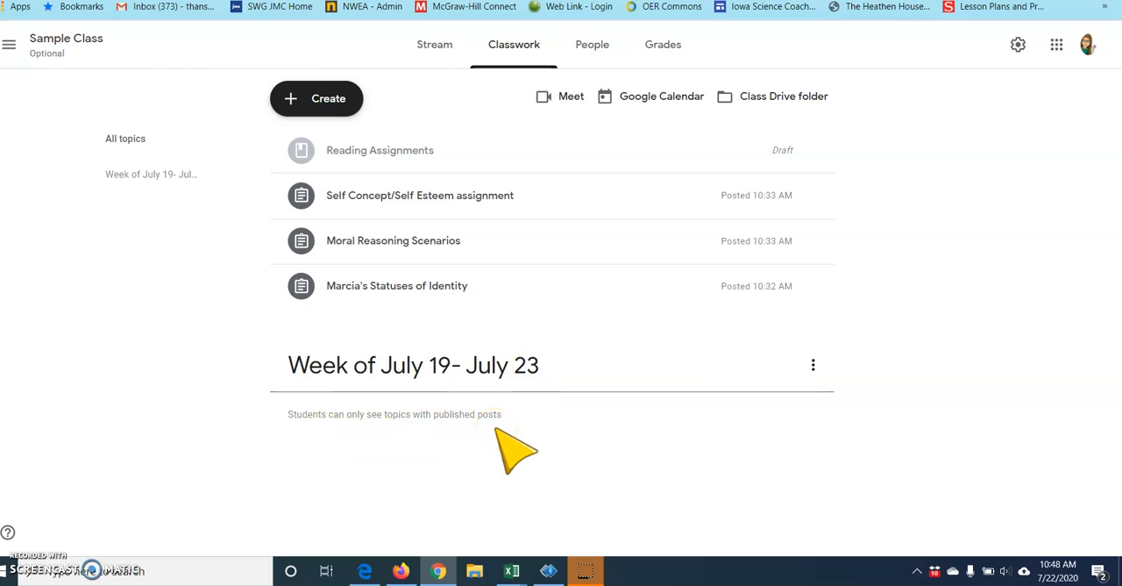
- Edit the draft material "Reading Assignments" so its first two page lines read "July 19th Pages 1-10" and "July 21st Pages 10-12"
left_click(412, 152)
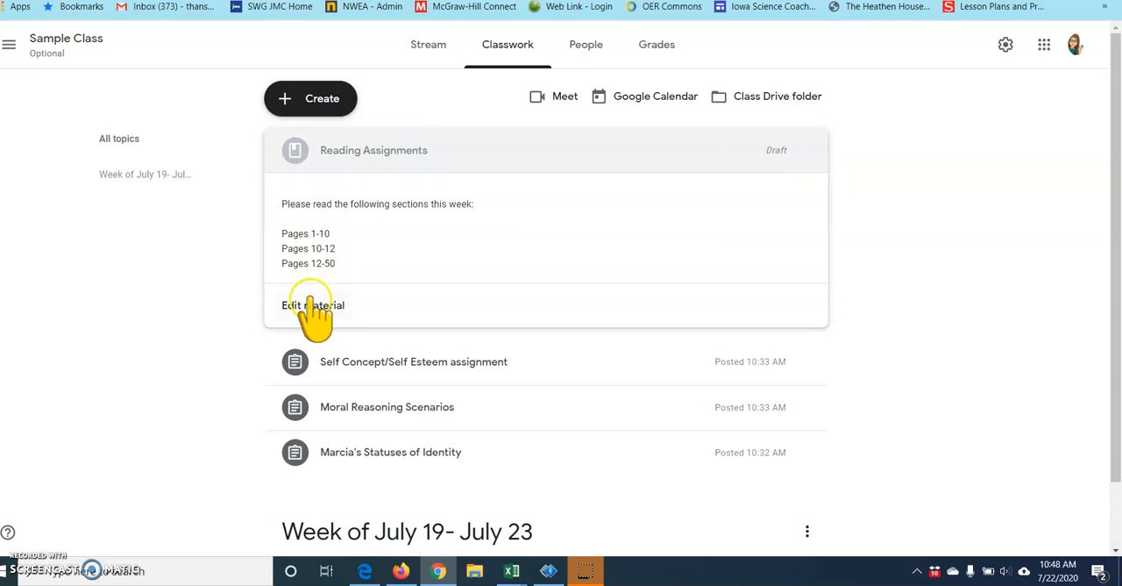
left_click(312, 305)
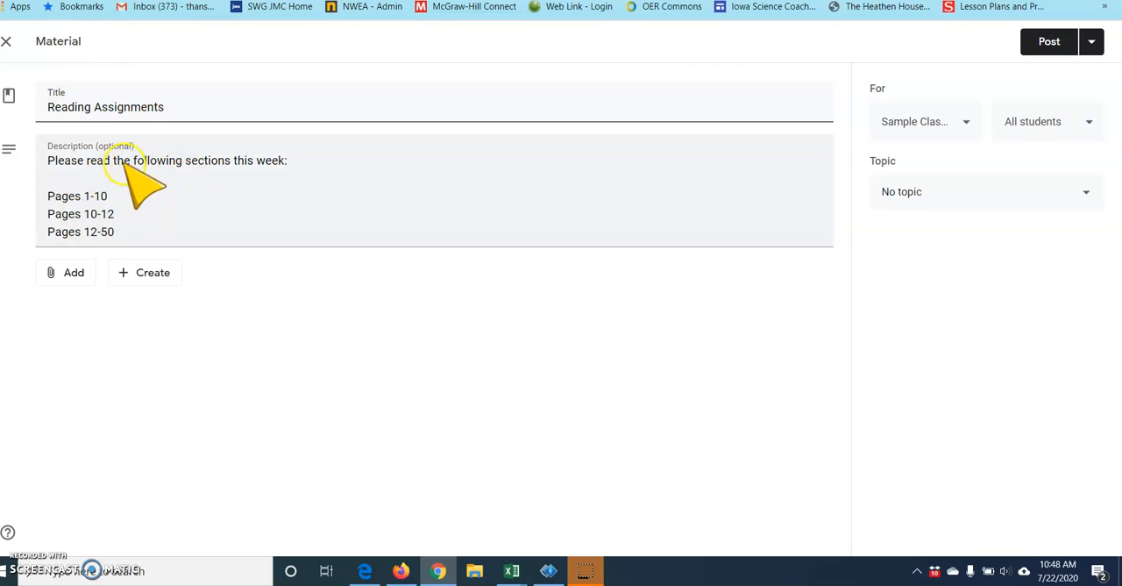
left_click(49, 193)
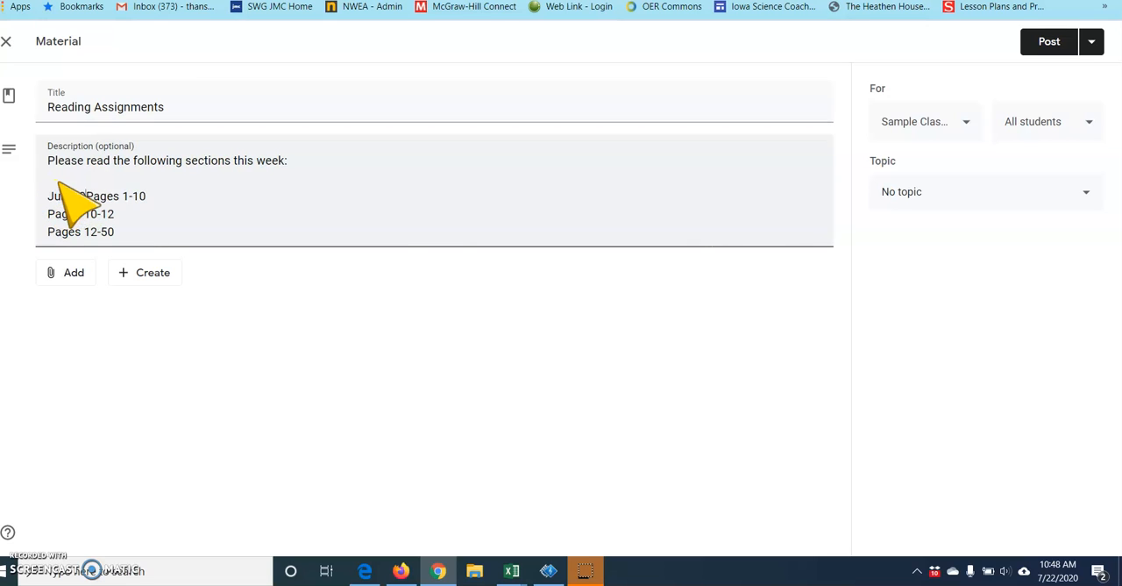
left_click(47, 214)
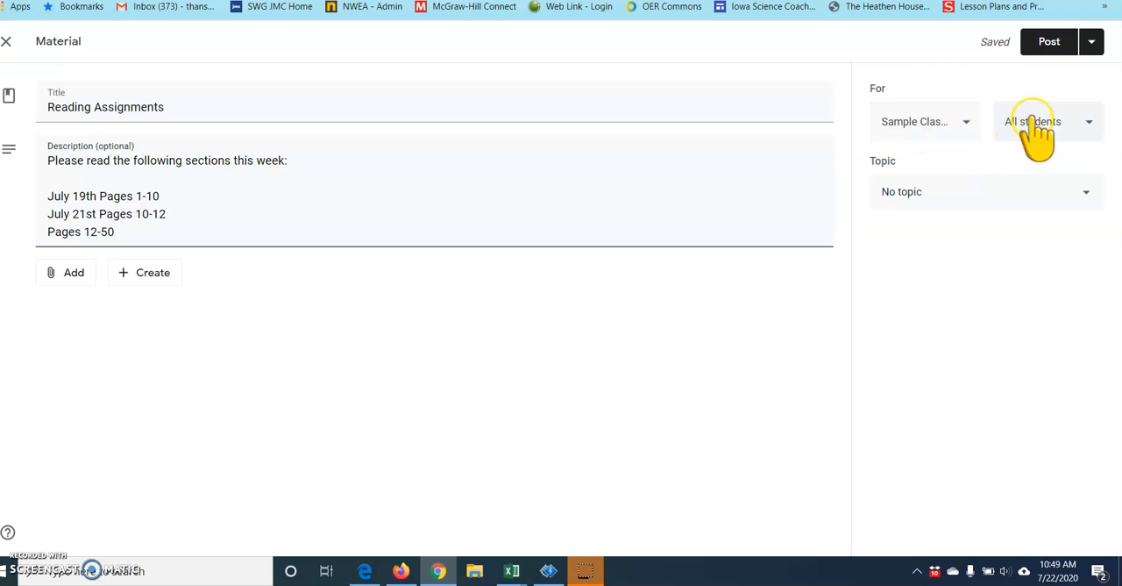
- Assign the material to the topic "Week of July 19- July 23", check the attachment types on offer, and post it
left_click(979, 193)
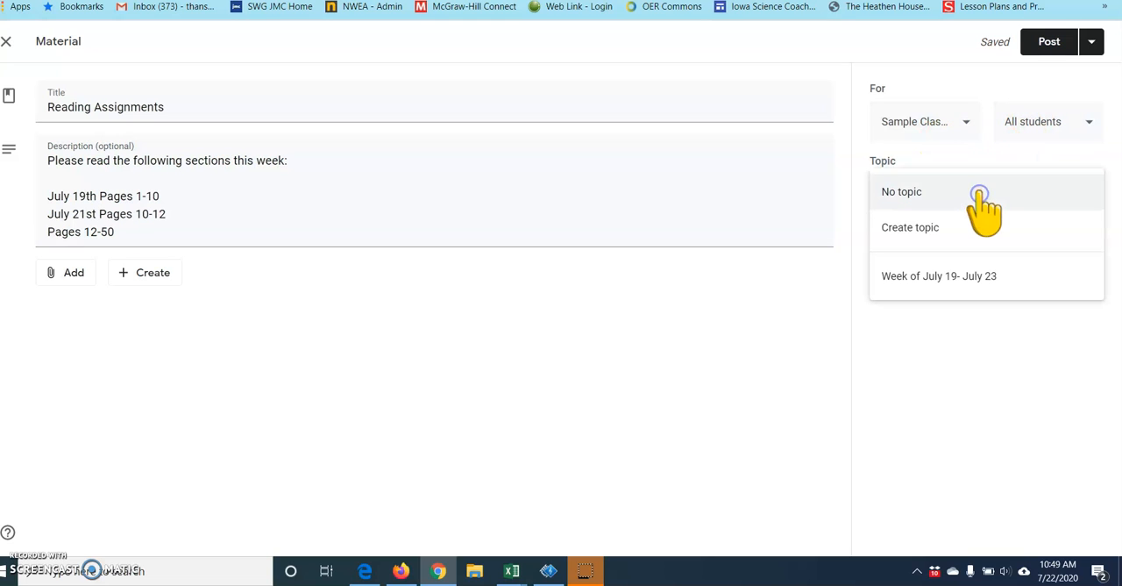
left_click(928, 278)
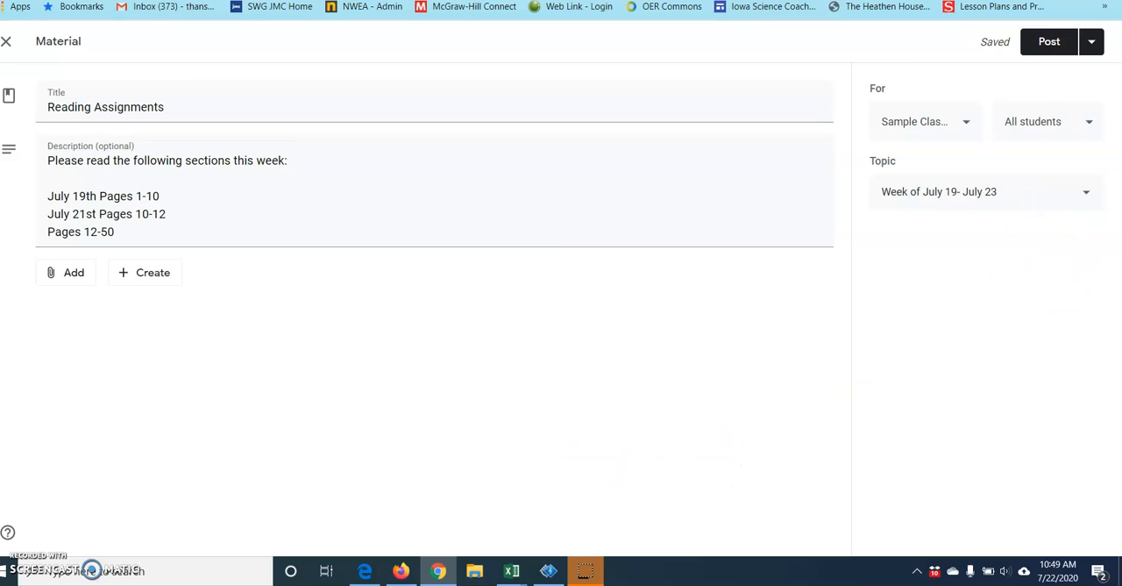
left_click(1056, 42)
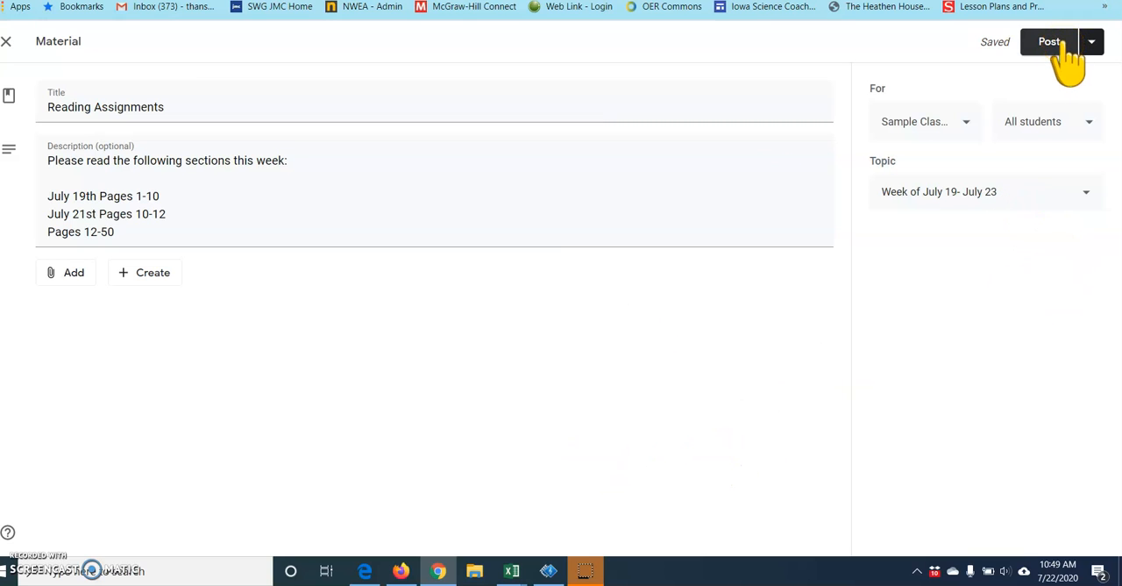
left_click(76, 272)
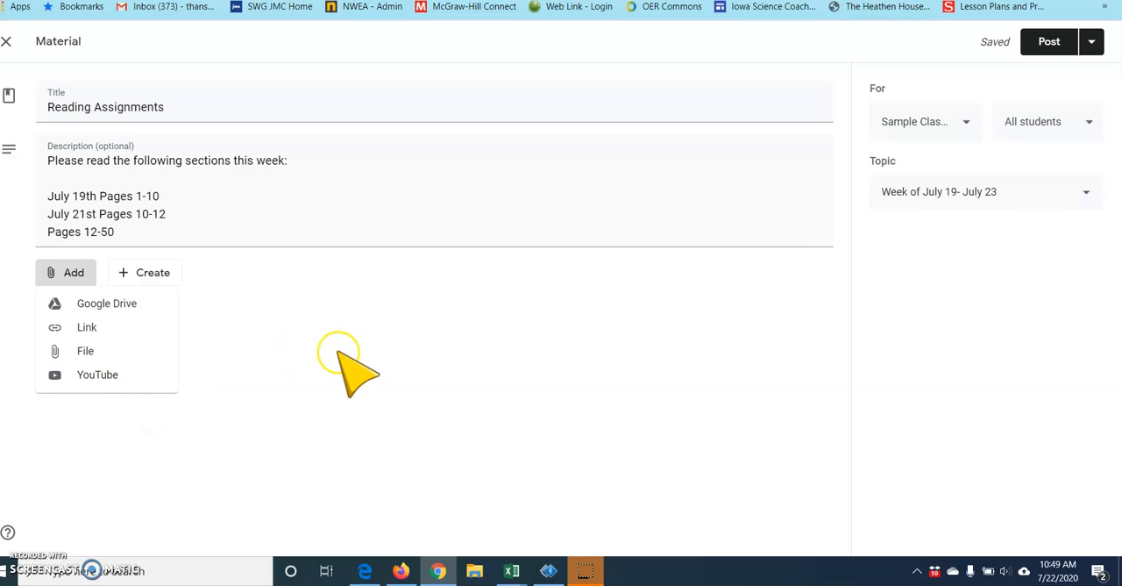
left_click(275, 288)
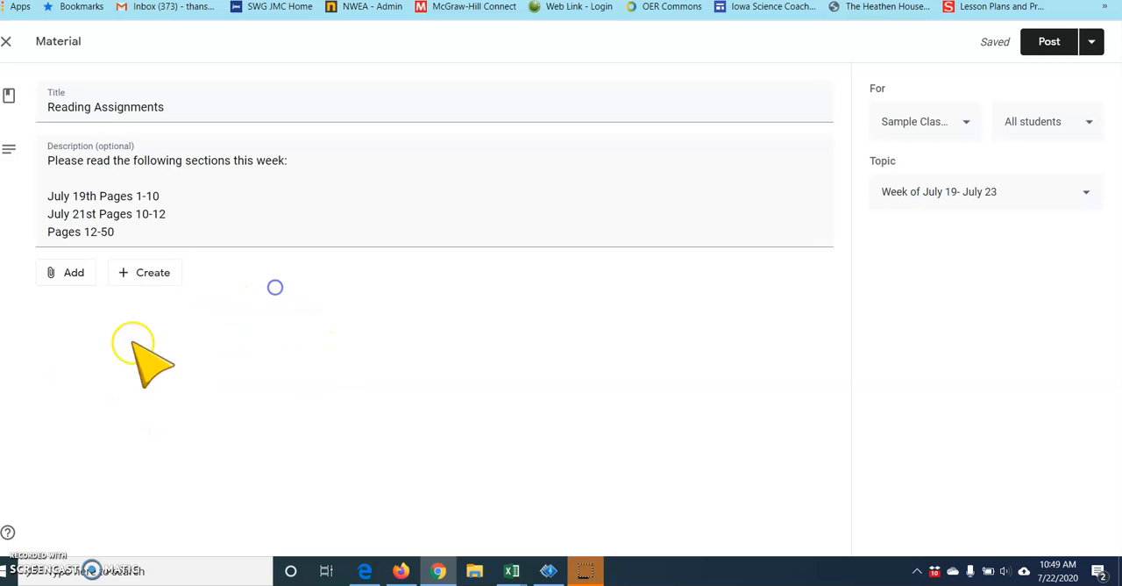
left_click(1051, 41)
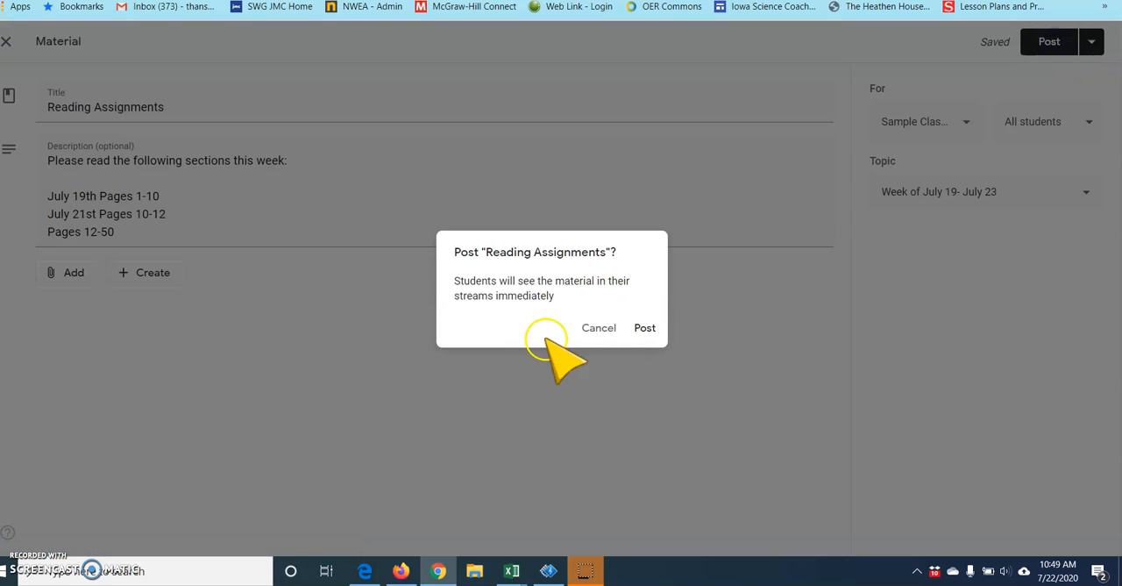
left_click(646, 330)
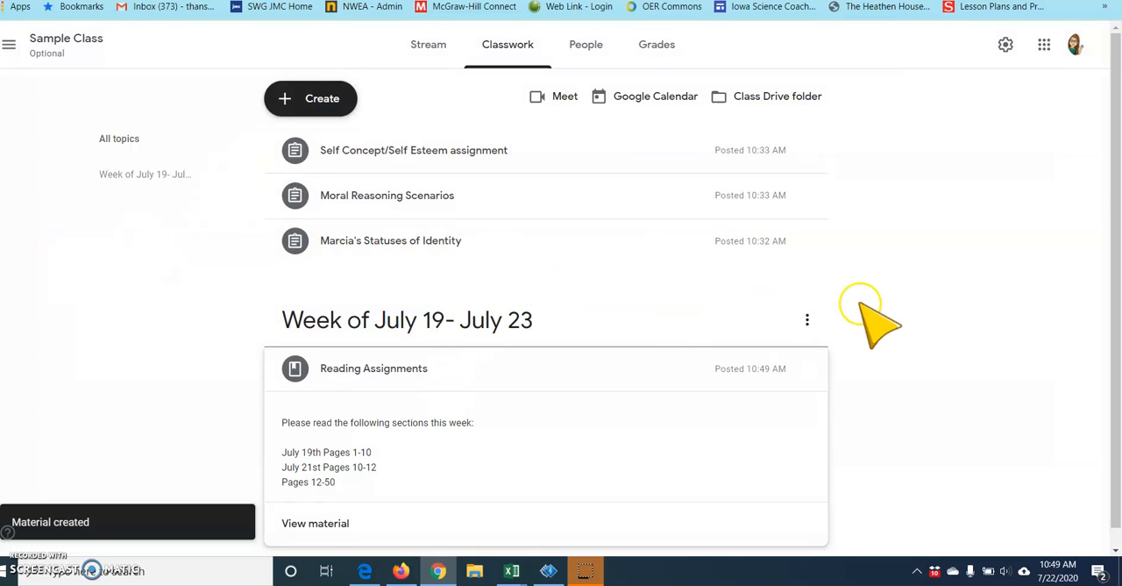
- Move the "Self Concept/Self Esteem assignment" into the "Week of July 19- July 23" topic, below the Reading Assignments material
scroll(864, 313, "down", 1)
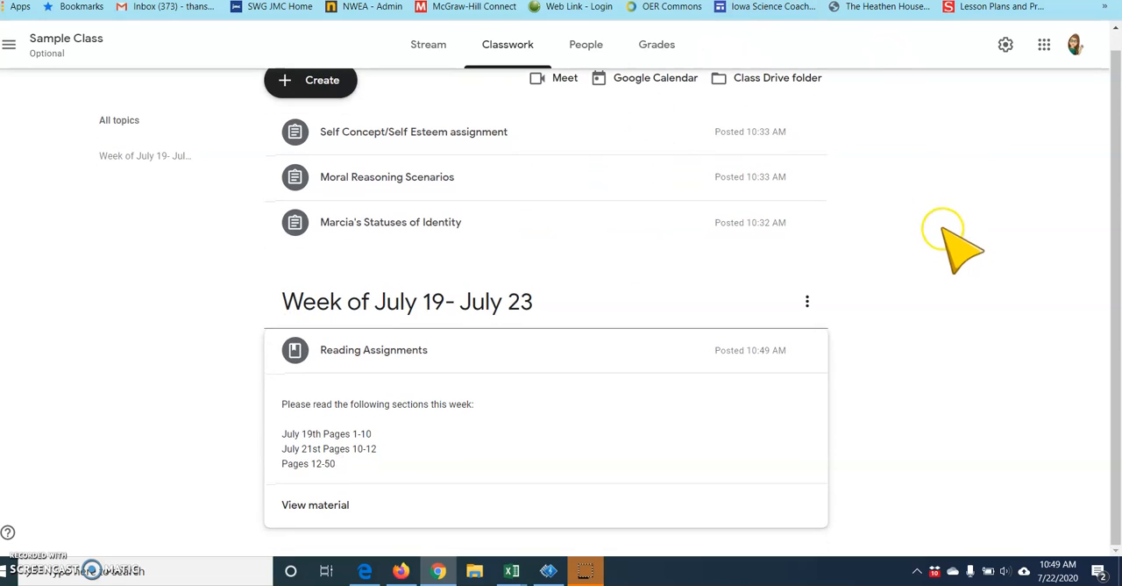
left_click_drag(443, 134, 439, 438)
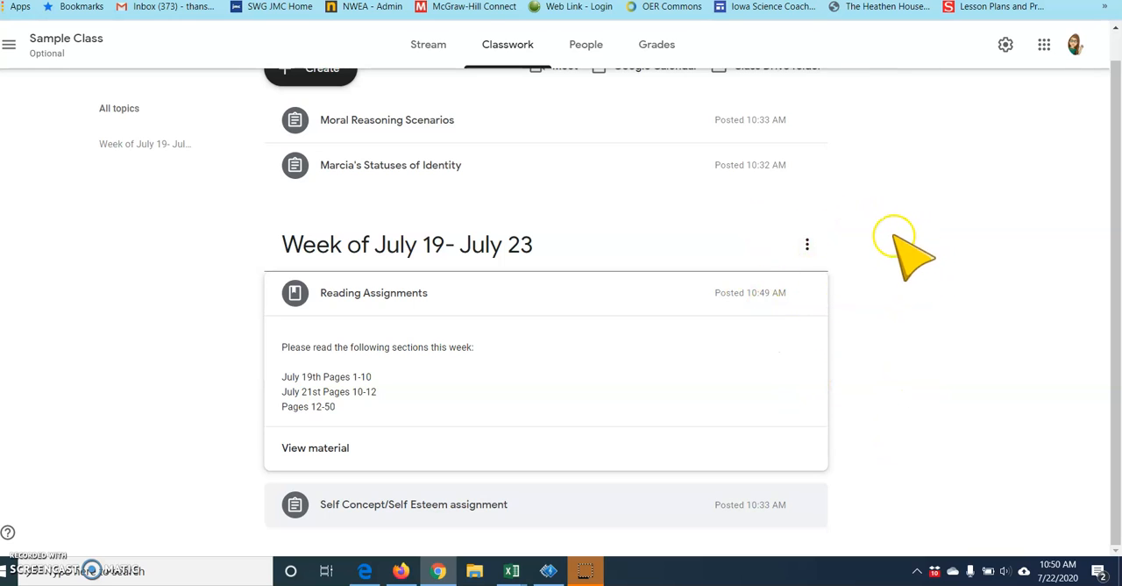
scroll(877, 261, "up", 1)
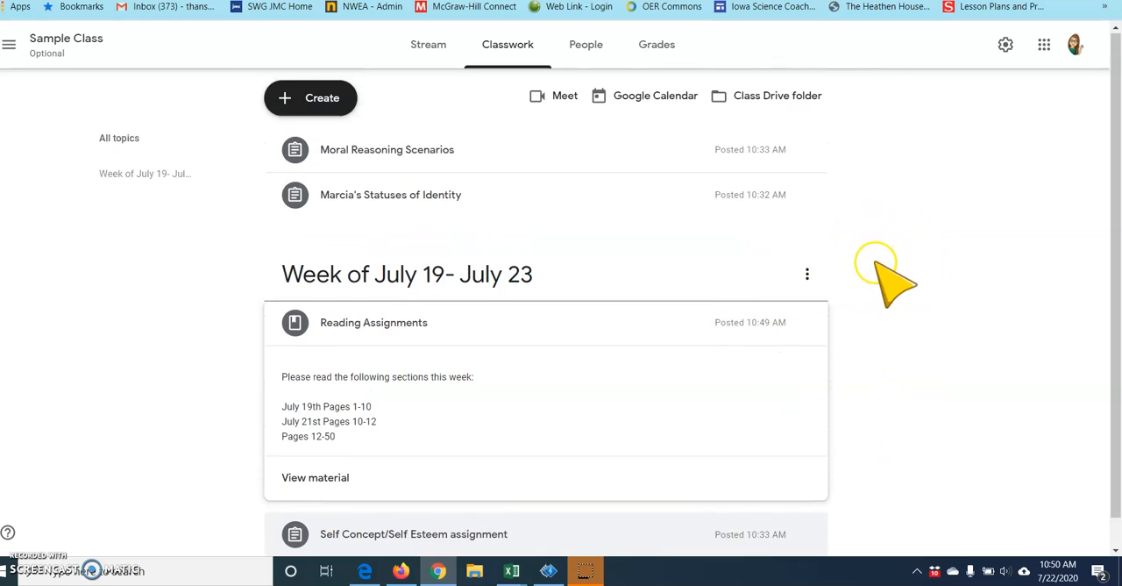
- View the "Week of July 19- July 23" topic on its own and open its Self Concept/Self Esteem assignment for editing
left_click(300, 293)
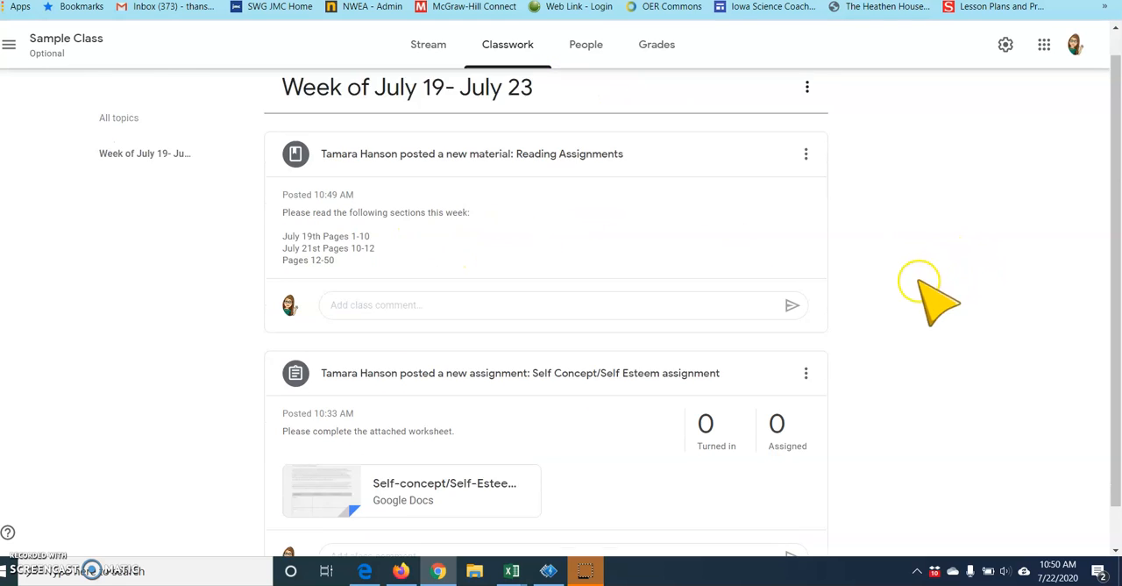
scroll(932, 301, "down", 1)
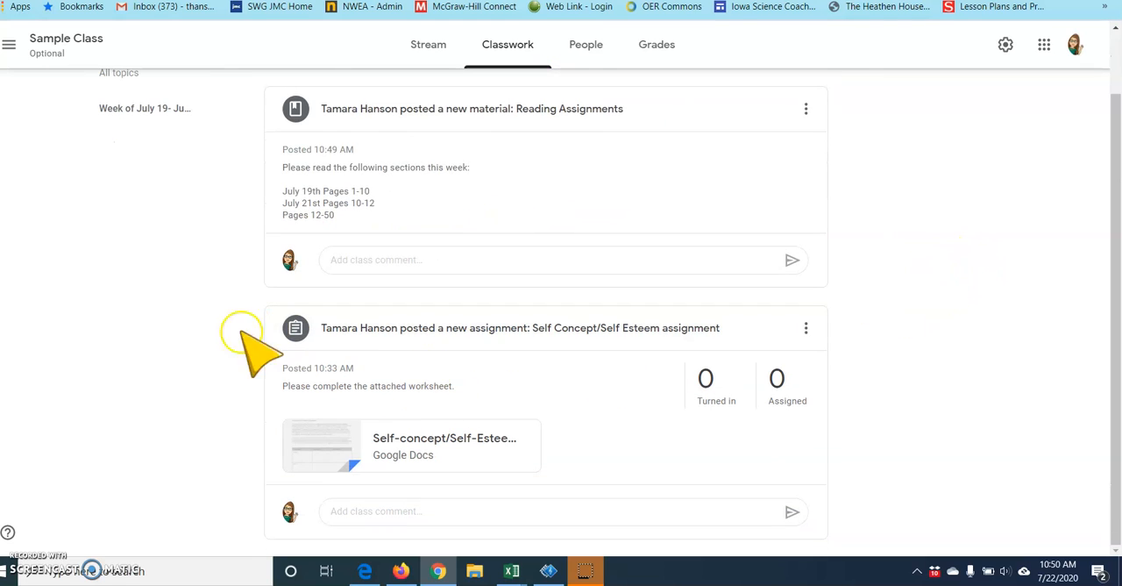
left_click(805, 330)
left_click(779, 358)
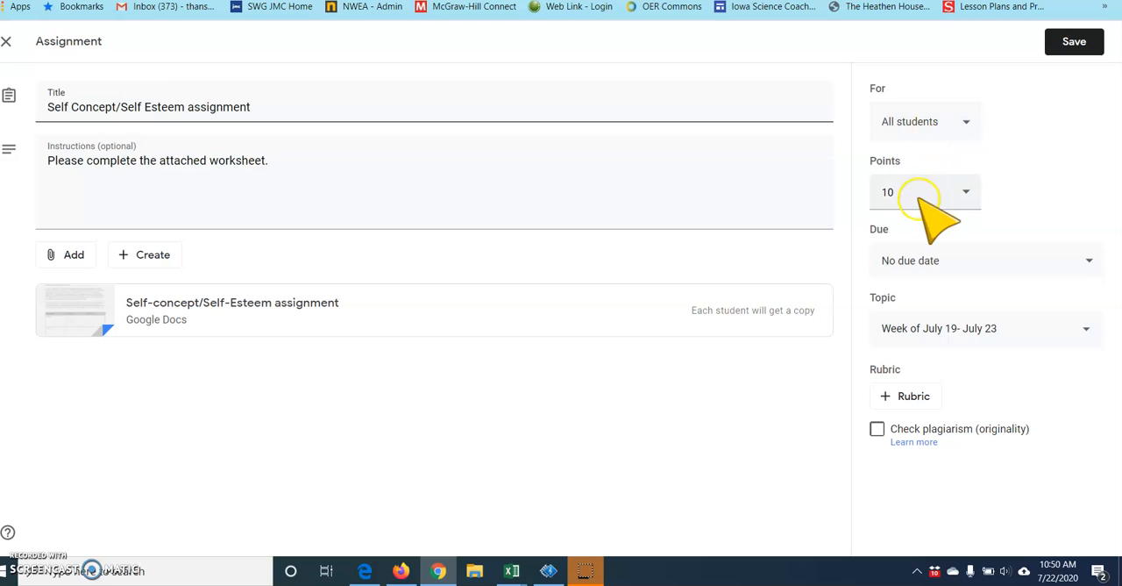
- Try the Ungraded option for the assignment's points and restore the value to 10
left_click(938, 192)
left_click(912, 226)
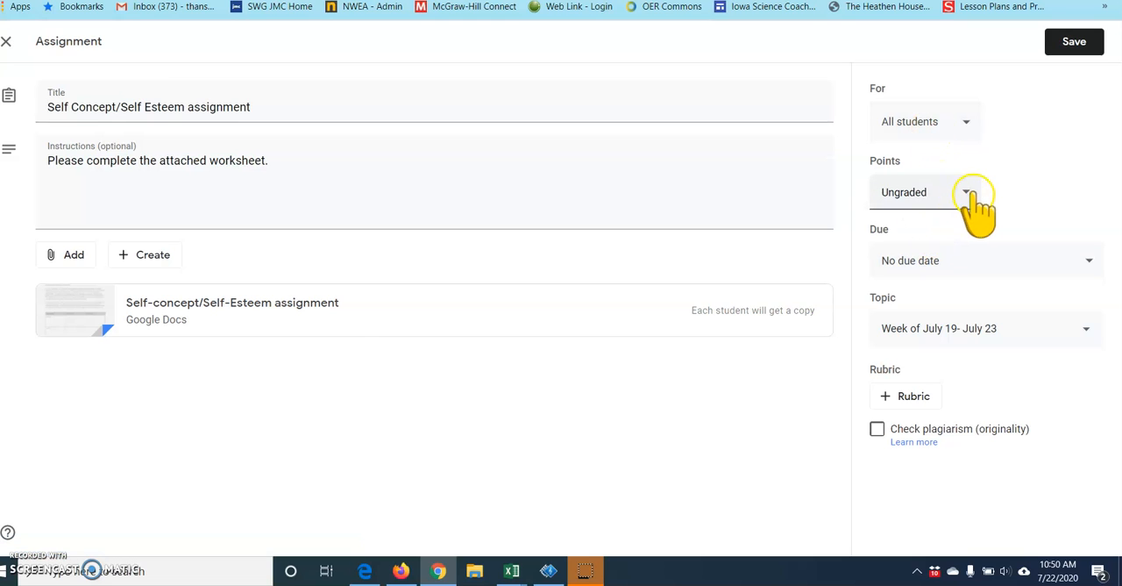
type("10")
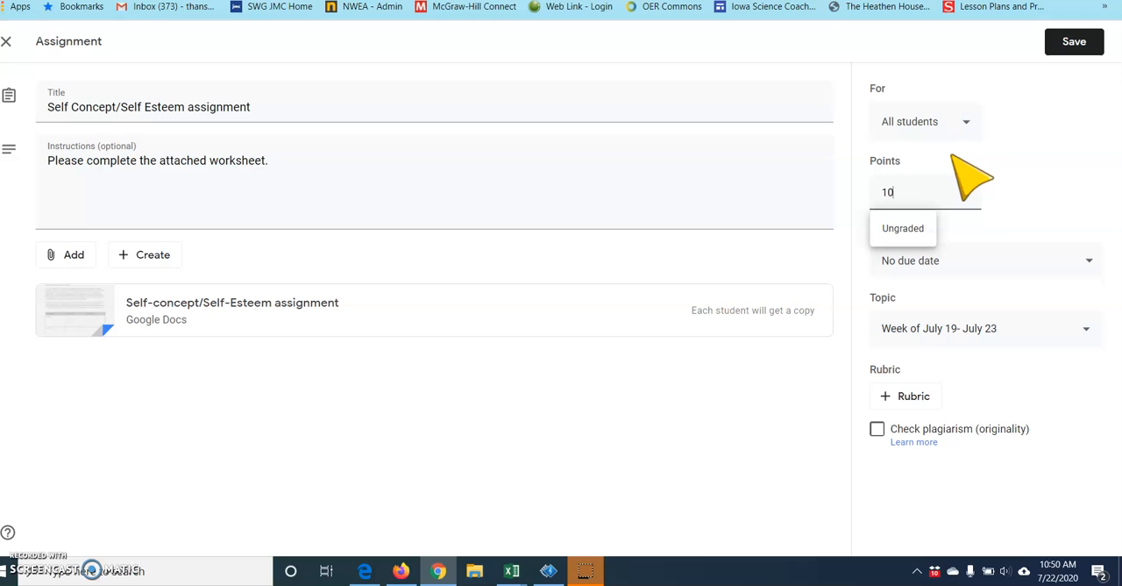
left_click(984, 190)
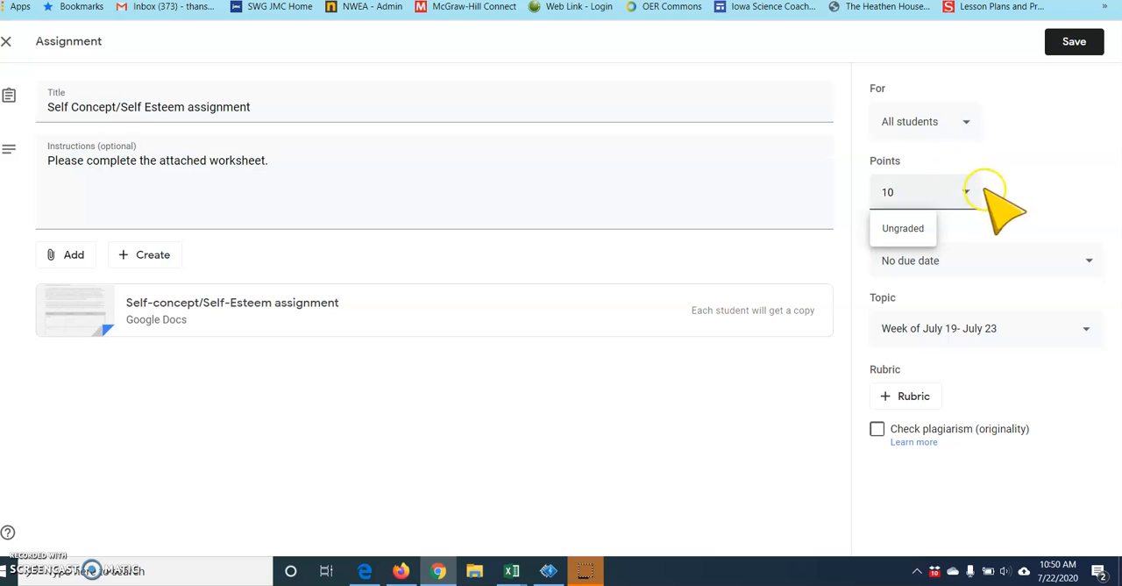
- Set the assignment's due date to Jul 21, 2020 without a time and save the assignment
left_click(959, 267)
left_click(959, 321)
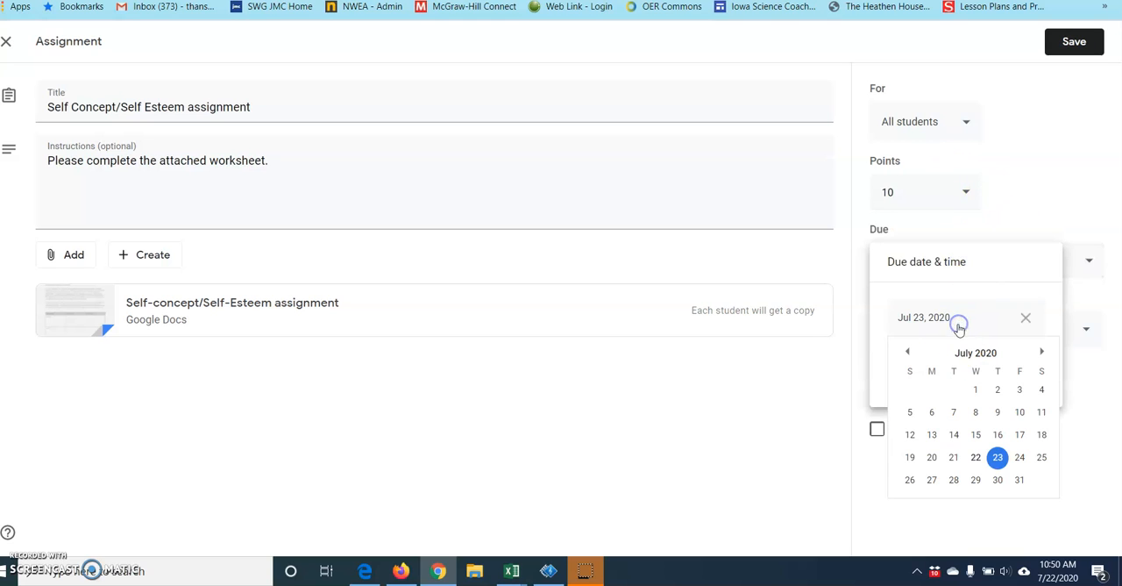
left_click(957, 460)
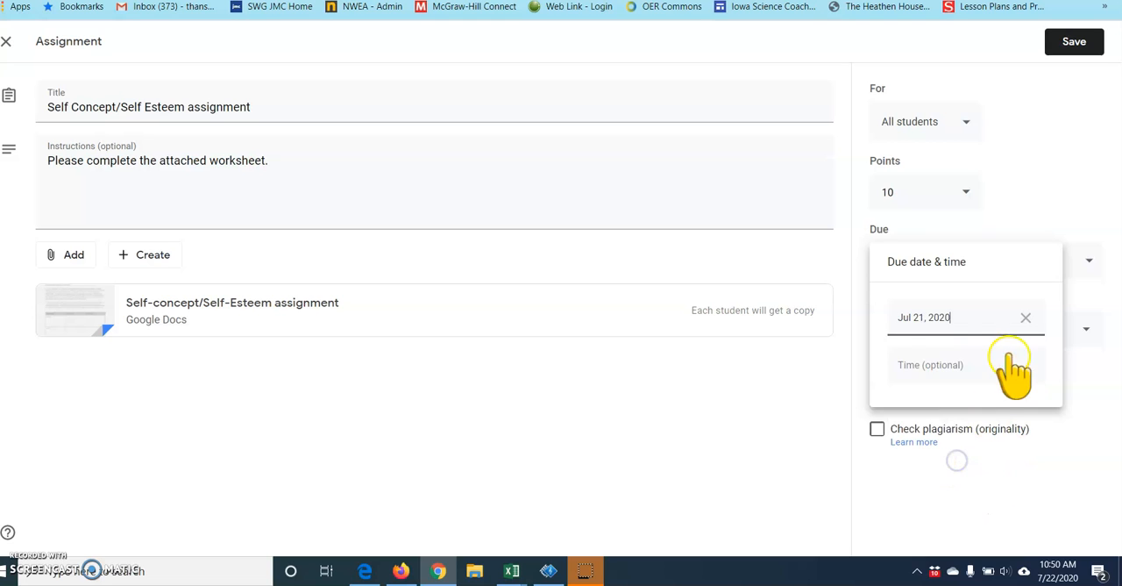
left_click(990, 428)
left_click(652, 344)
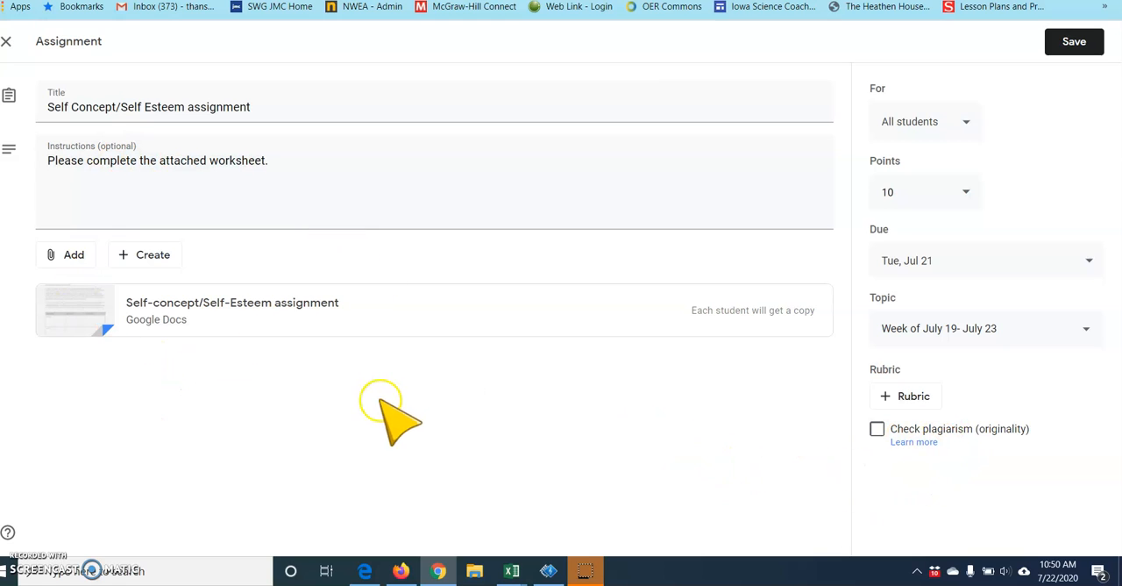
left_click(1074, 41)
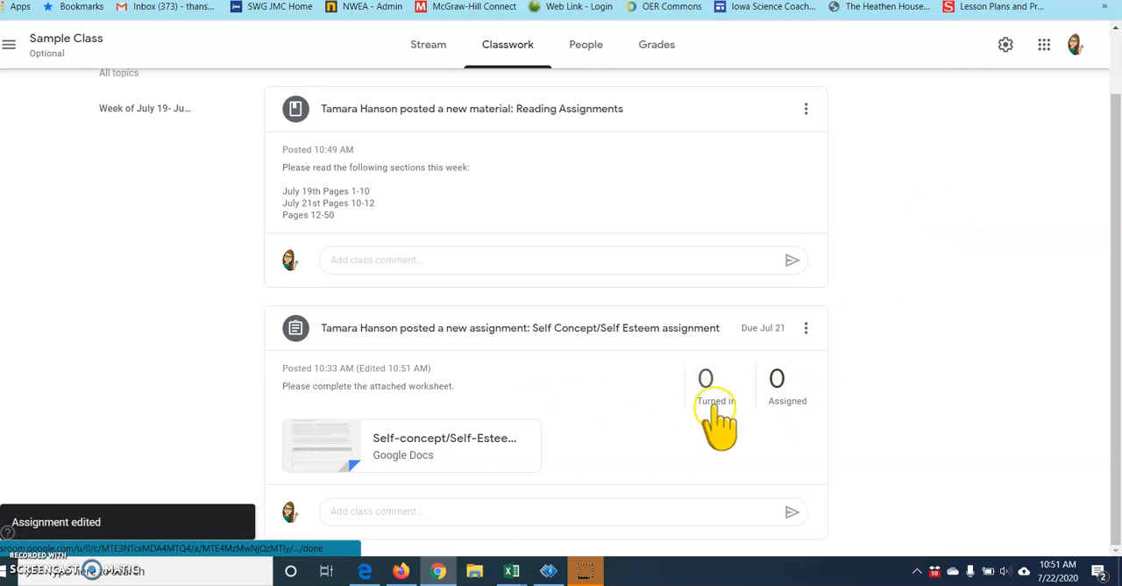
left_click(792, 408)
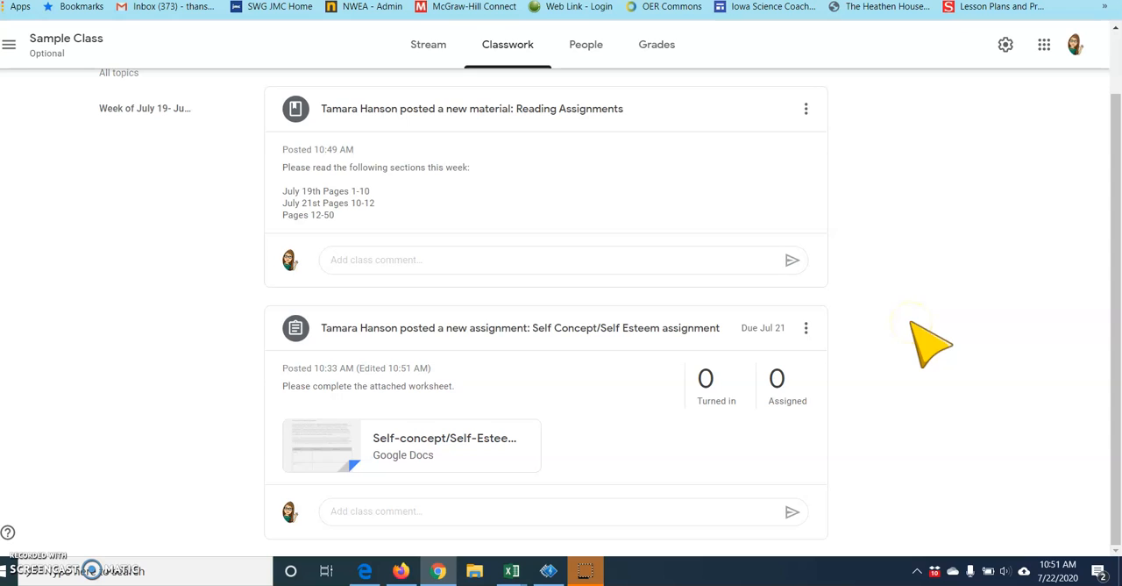
scroll(931, 342, "up", 1)
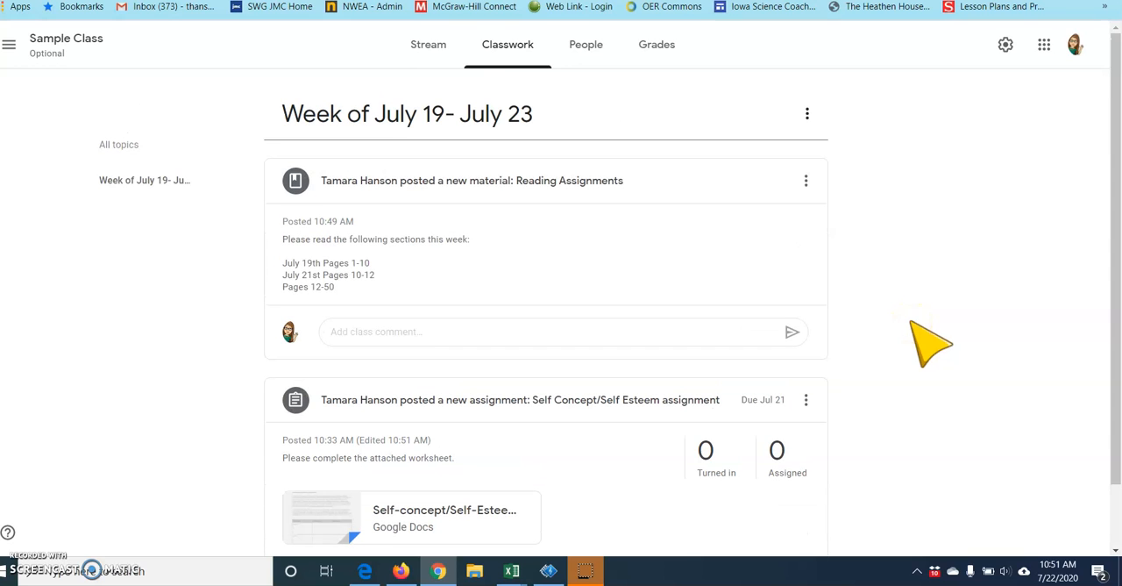